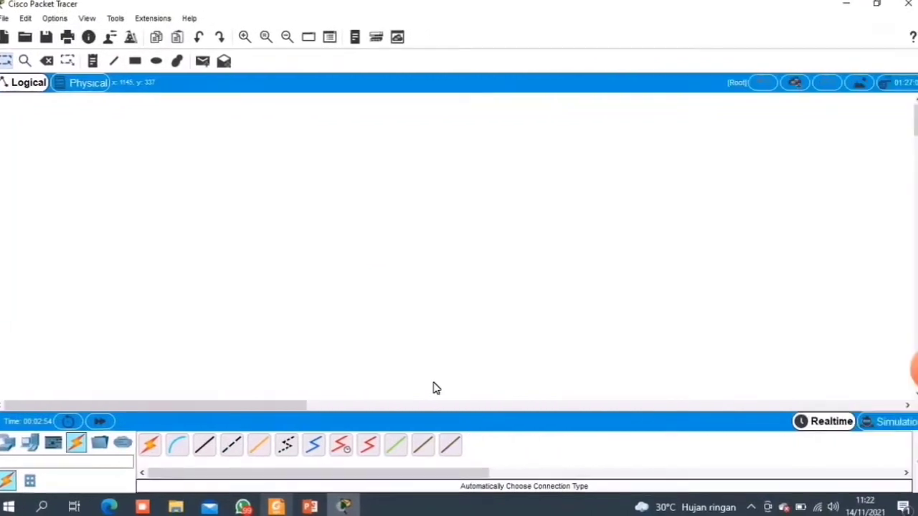
- Place a WLC wireless LAN controller near the top centre of the workspace and a PT-Switch directly below it
click(9, 446)
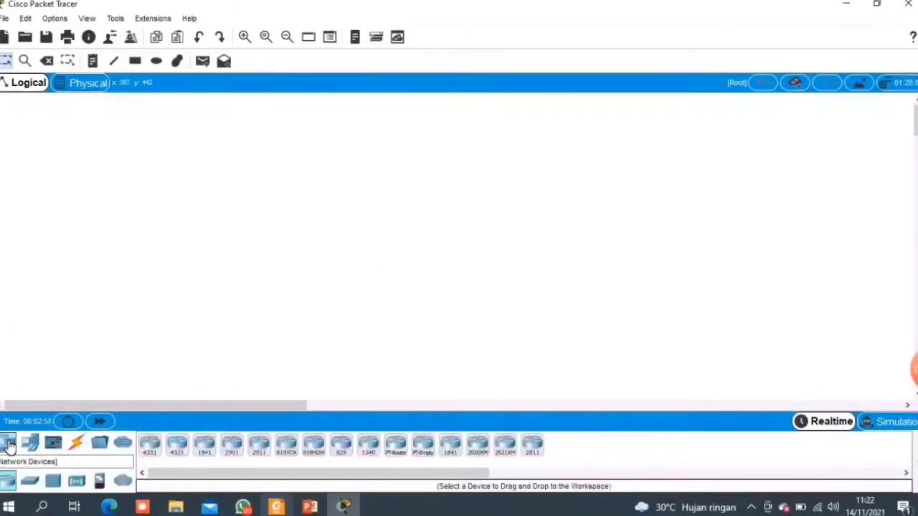
click(81, 483)
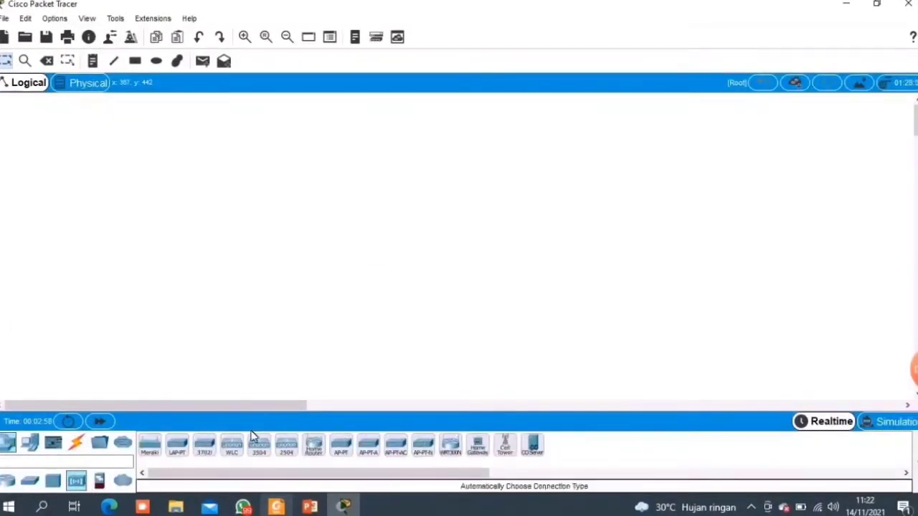
drag(230, 448, 465, 126)
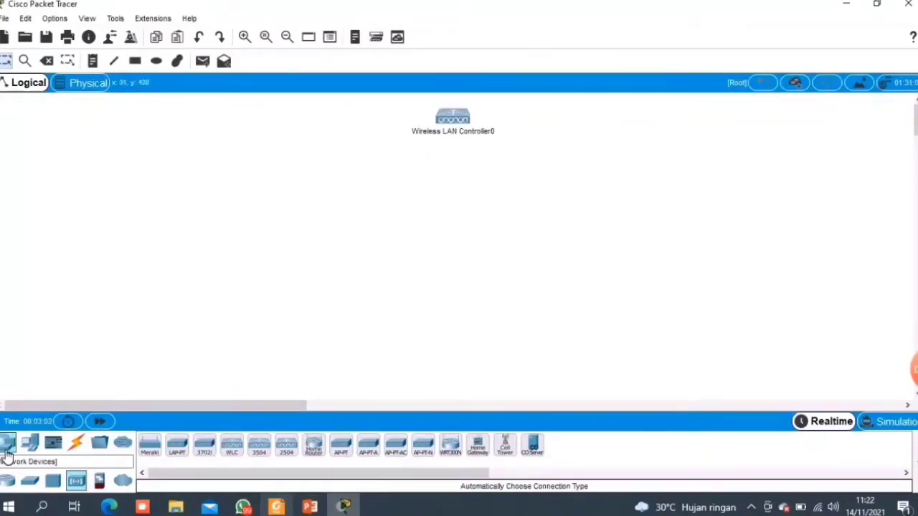
click(29, 481)
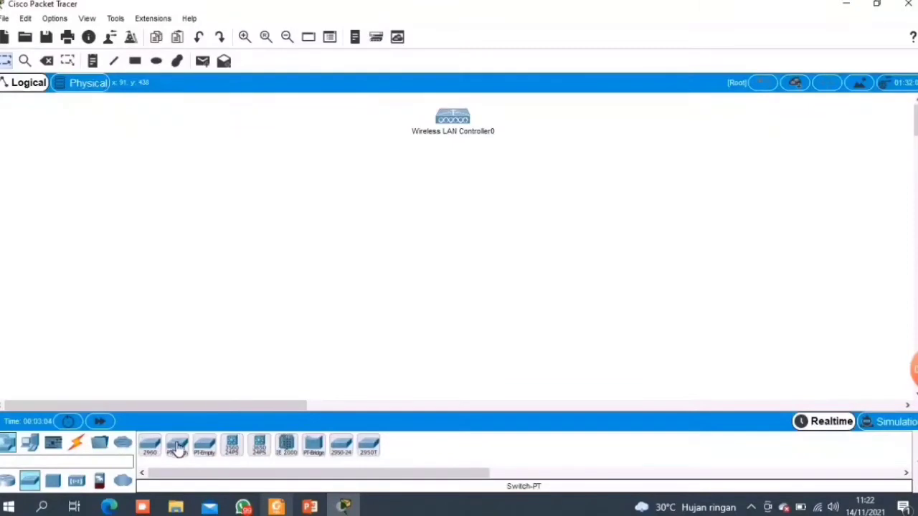
drag(178, 448, 454, 188)
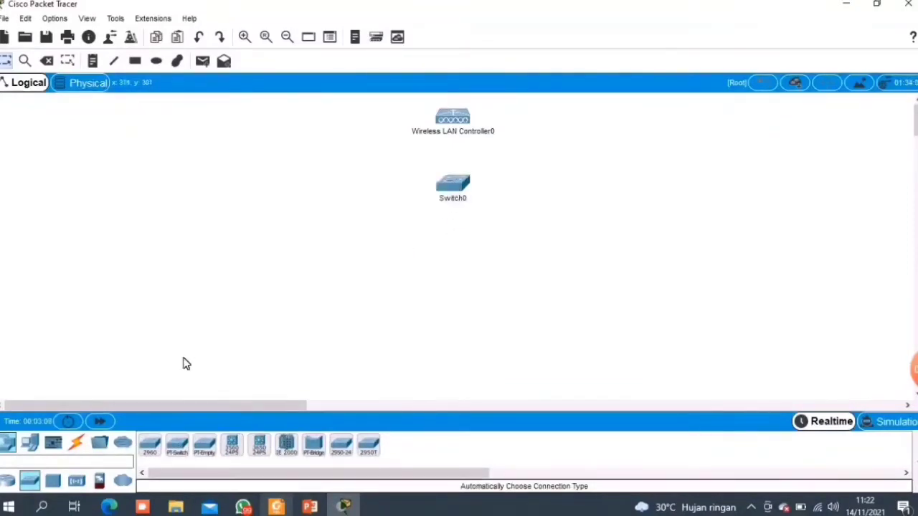
- Place three LAP-PT lightweight access points below the switch and align them in a horizontal row
click(77, 484)
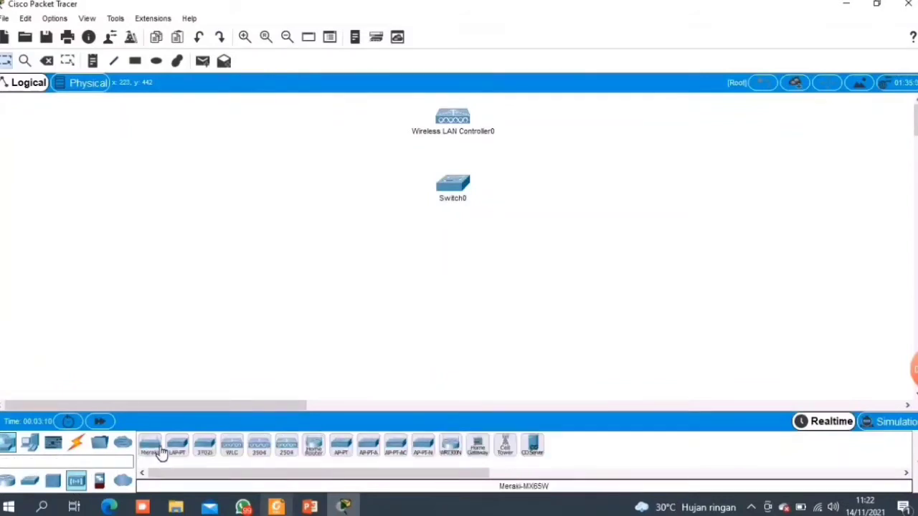
drag(178, 452, 330, 246)
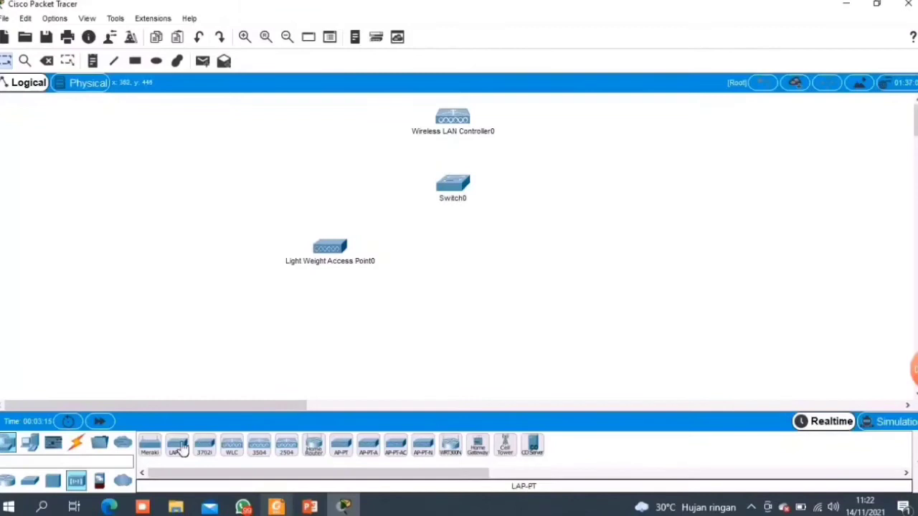
drag(179, 451, 437, 272)
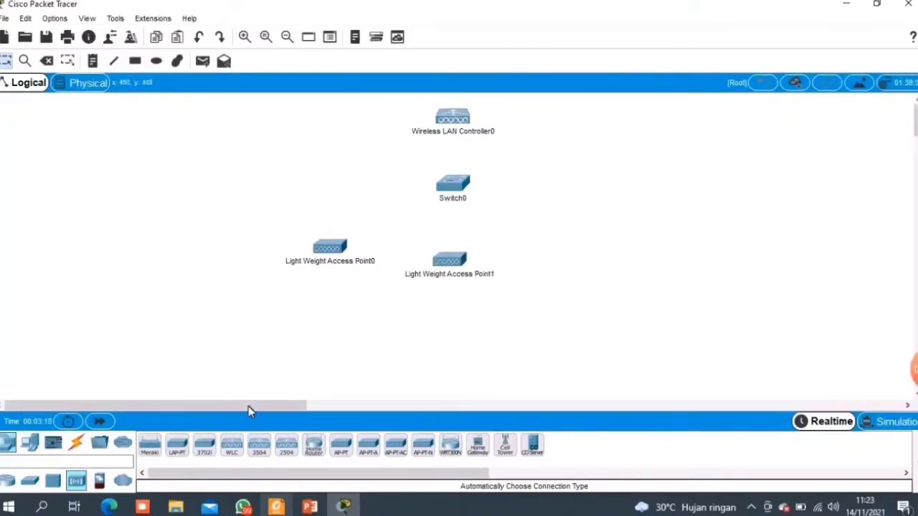
drag(176, 454, 577, 265)
drag(459, 262, 457, 248)
drag(562, 257, 561, 249)
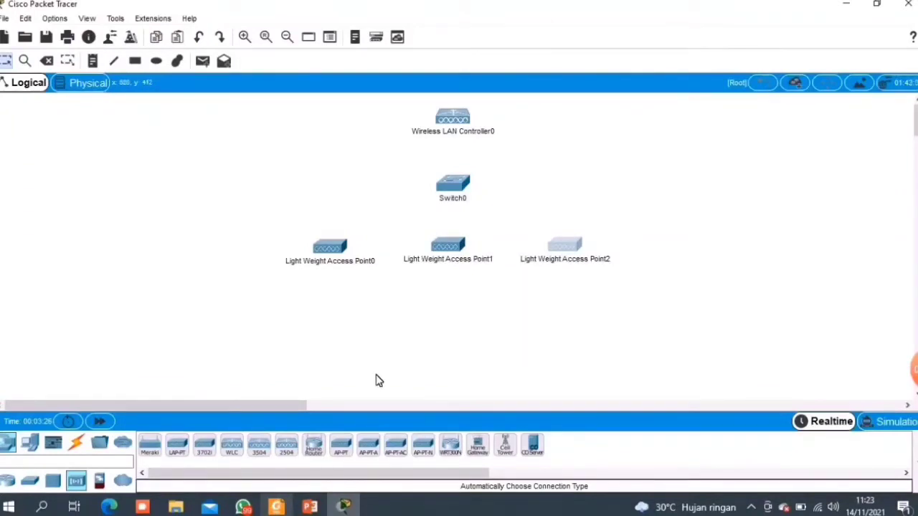
- Place three wireless tablets in a row, one below each access point
click(30, 443)
click(395, 449)
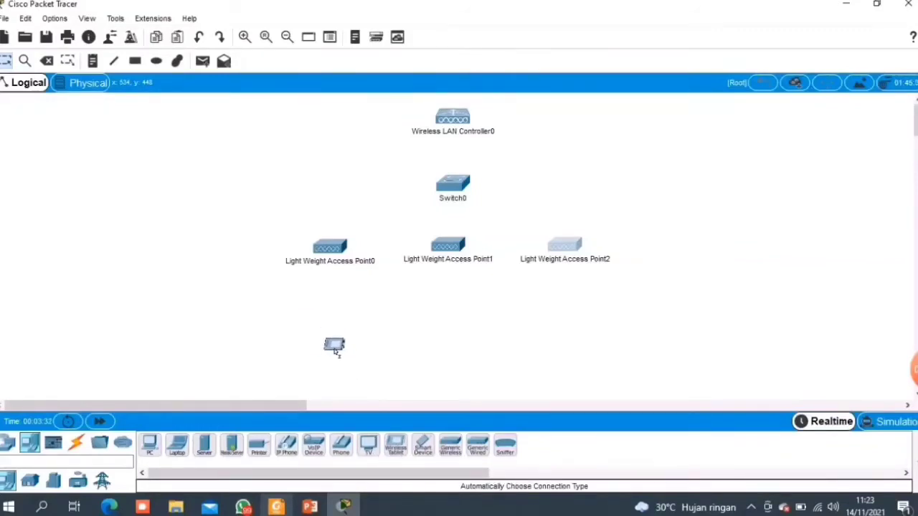
click(325, 340)
click(400, 444)
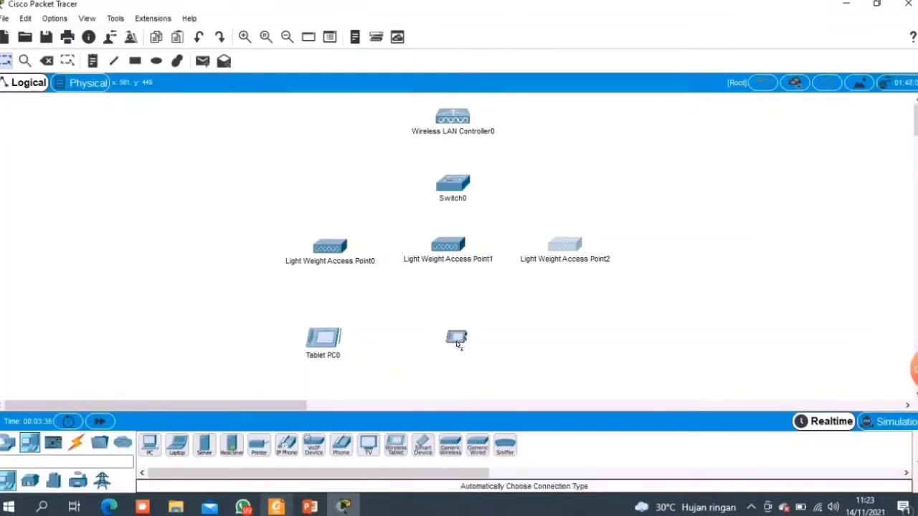
click(446, 335)
click(396, 445)
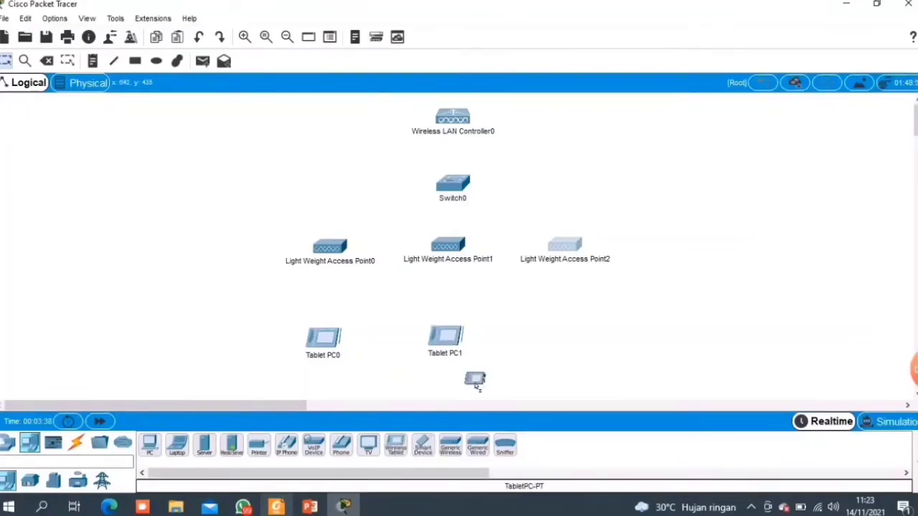
drag(580, 327, 565, 337)
click(567, 336)
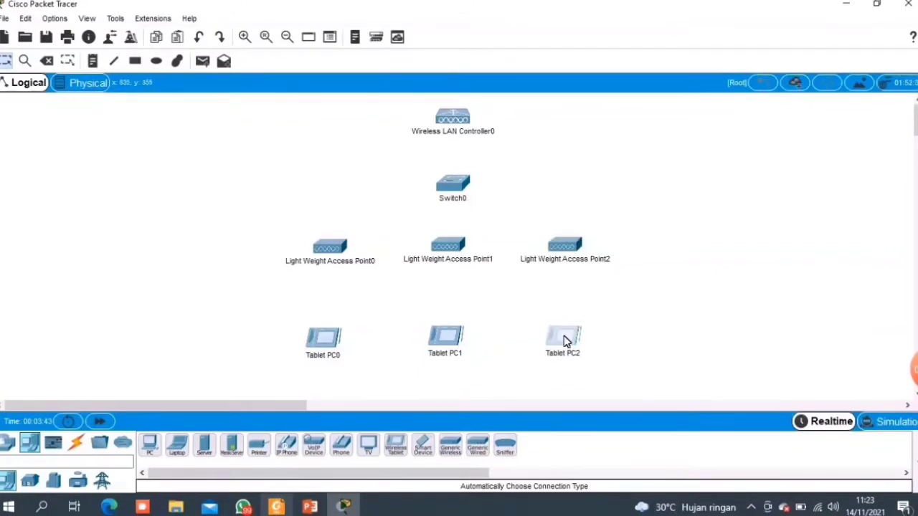
- Connect the wireless LAN controller to the switch with an automatically chosen connection type
click(79, 443)
click(150, 449)
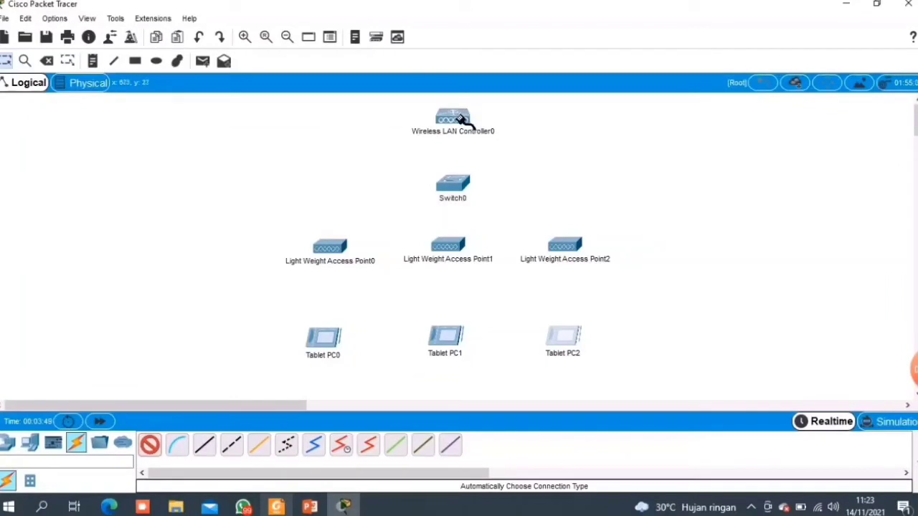
click(462, 122)
click(457, 185)
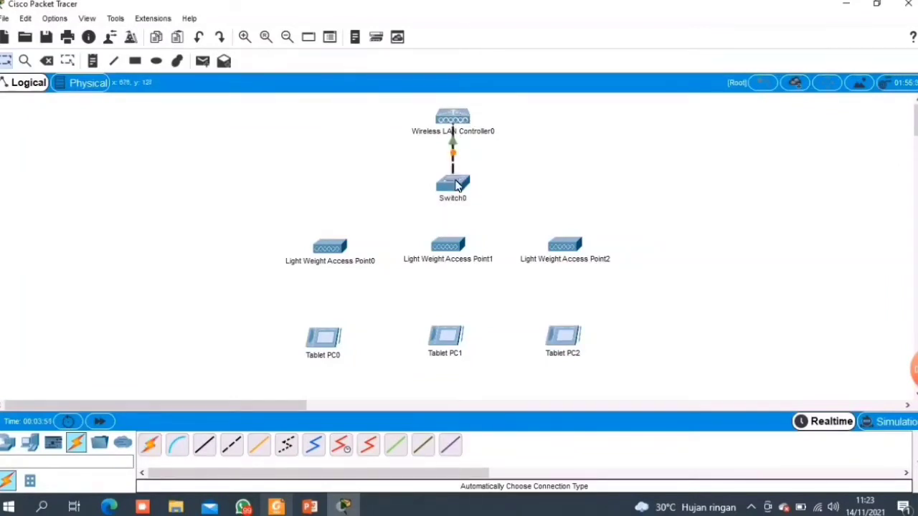
- Connect the switch to each of the three lightweight access points with automatically chosen cables
click(151, 446)
click(453, 188)
click(329, 248)
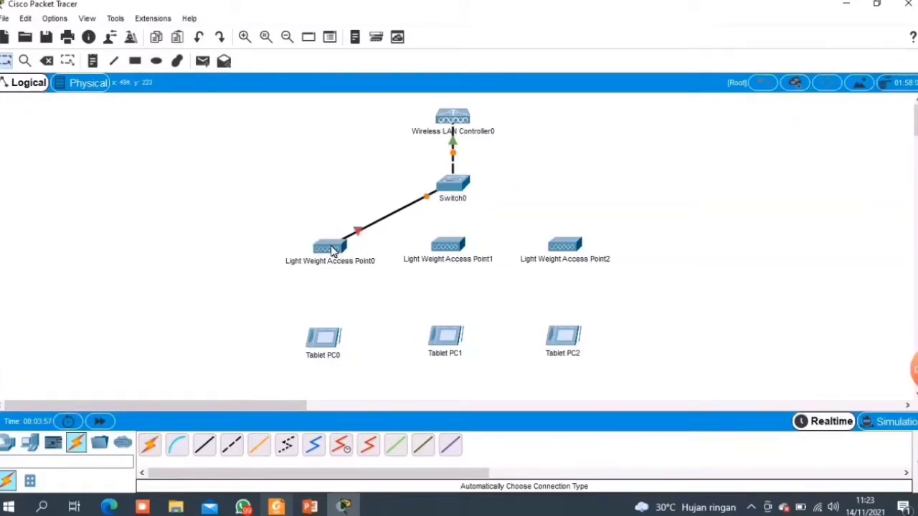
click(151, 446)
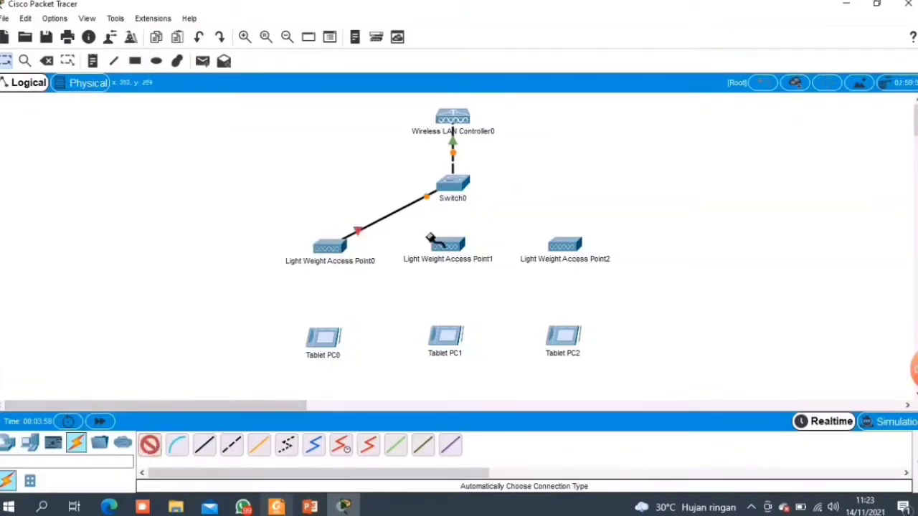
click(455, 182)
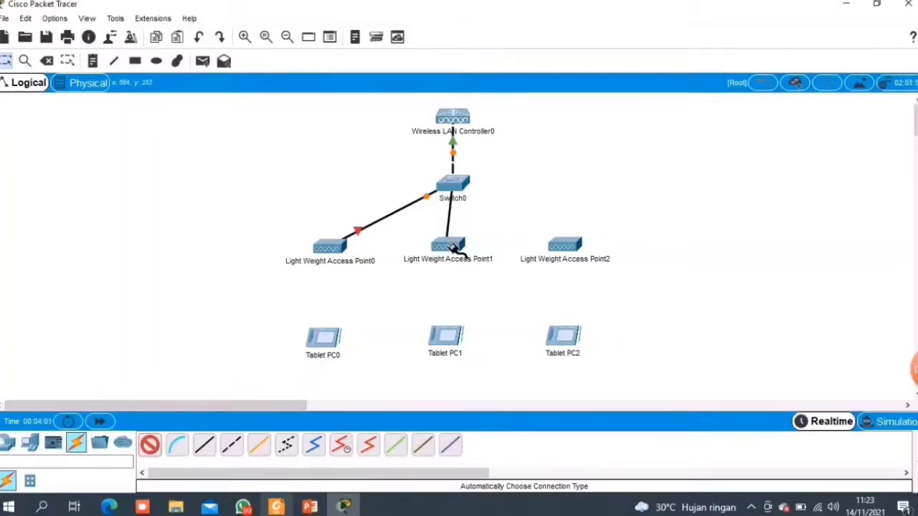
click(458, 250)
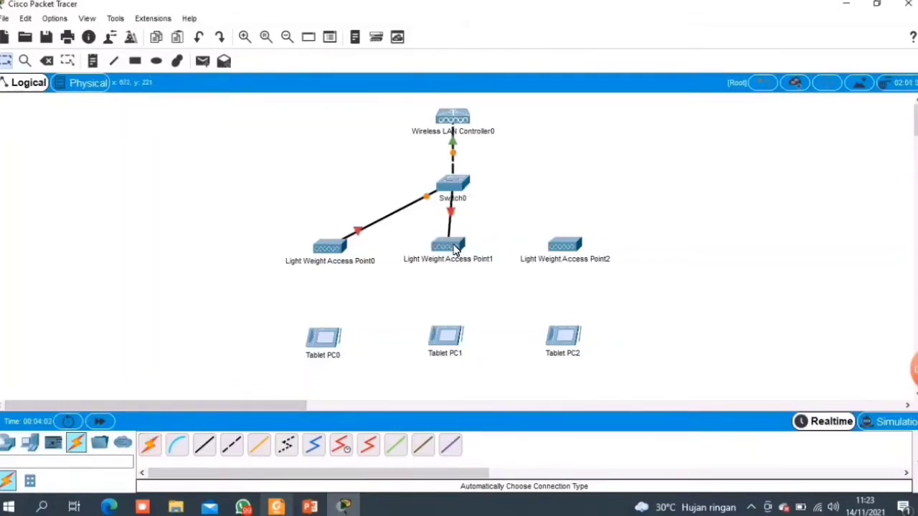
click(151, 447)
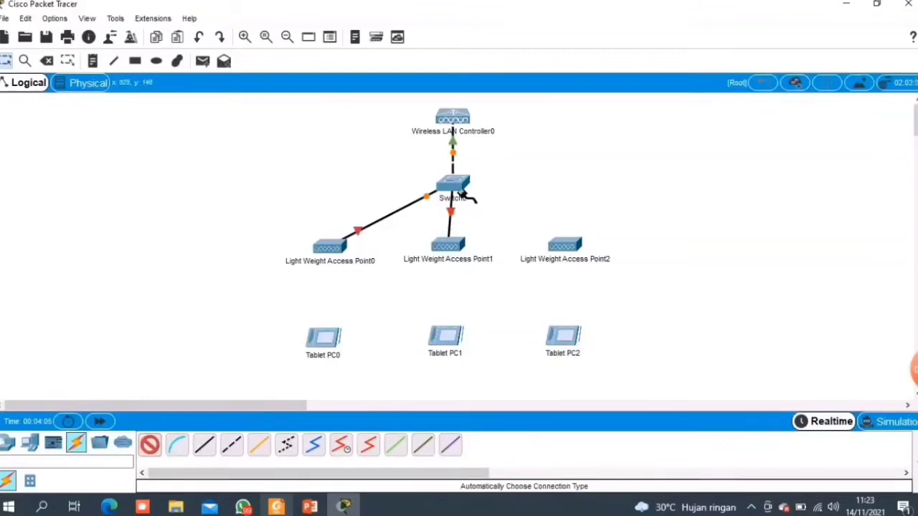
click(463, 185)
click(565, 247)
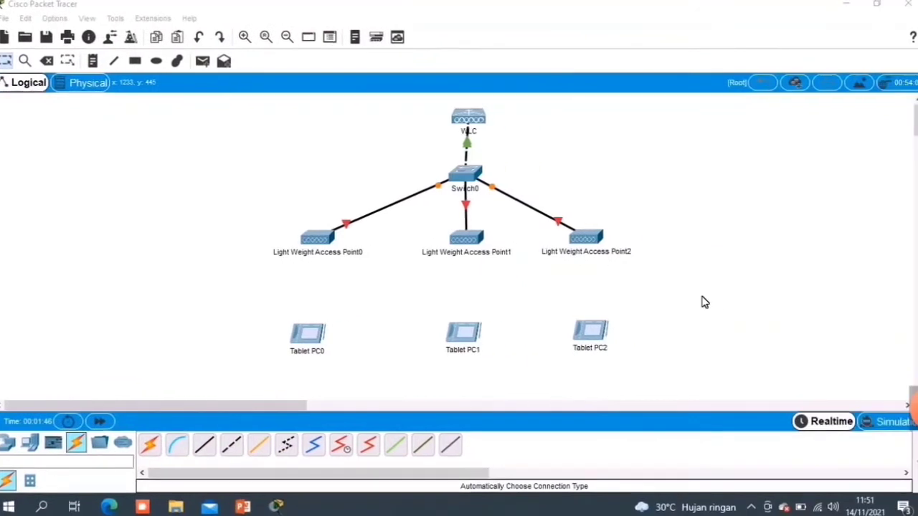
- Configure the WLC's management interface with IP address 192.168.1.2, subnet mask 255.255.255.0 and default gateway 192.168.1.1
click(473, 119)
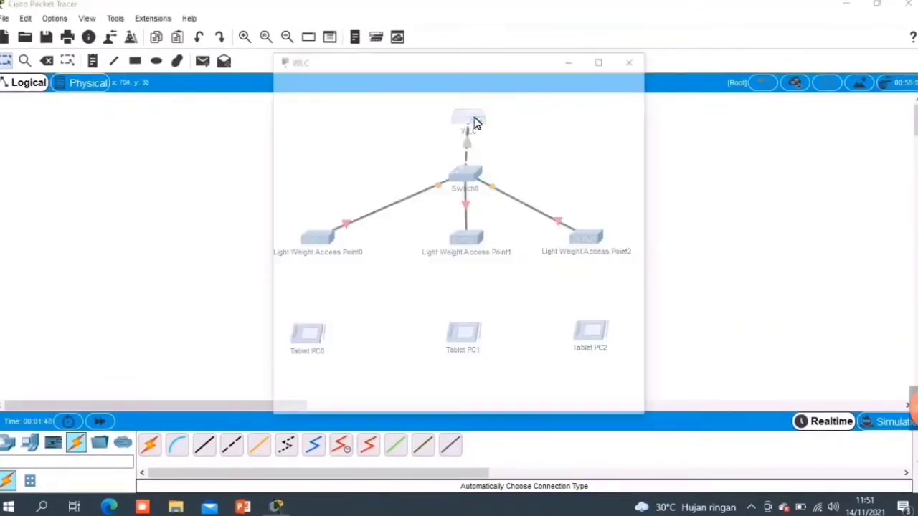
click(340, 86)
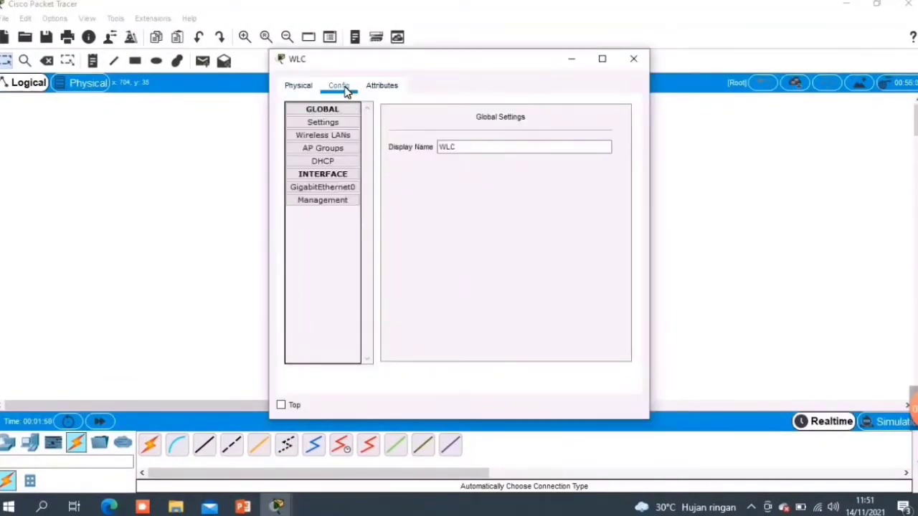
click(326, 202)
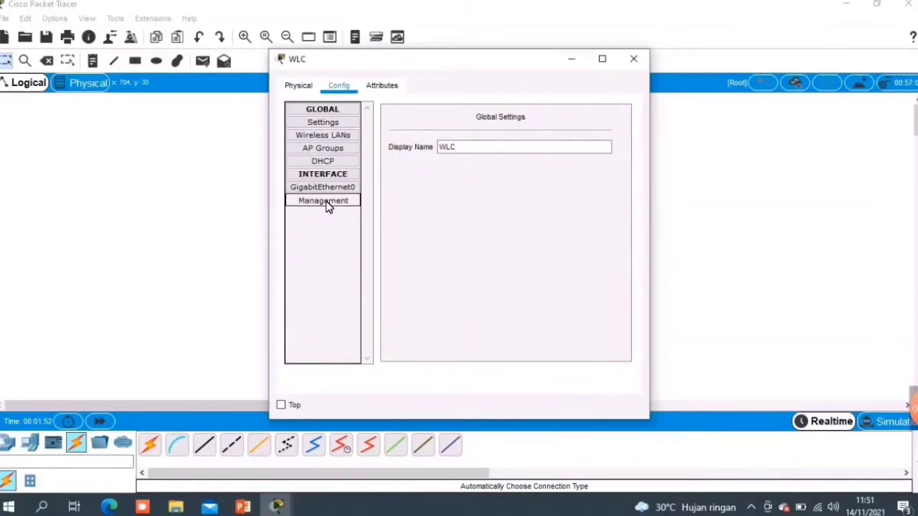
click(531, 137)
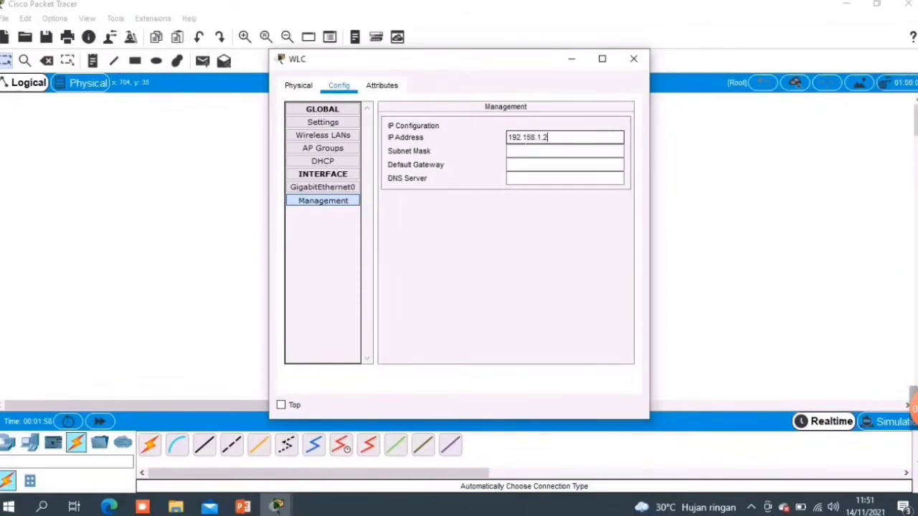
click(525, 150)
click(537, 164)
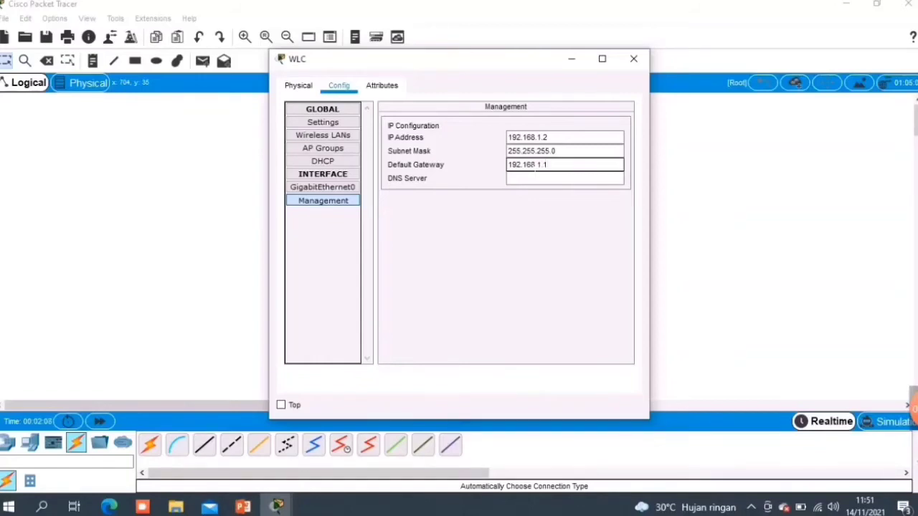
click(633, 60)
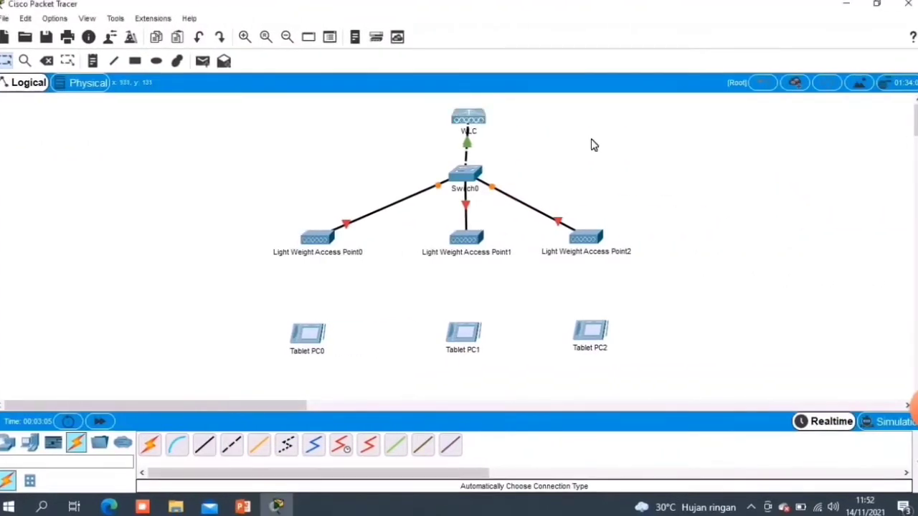
- Turn on the WLC's DHCP service for the Management interface and name the pool pool-wlc
click(475, 118)
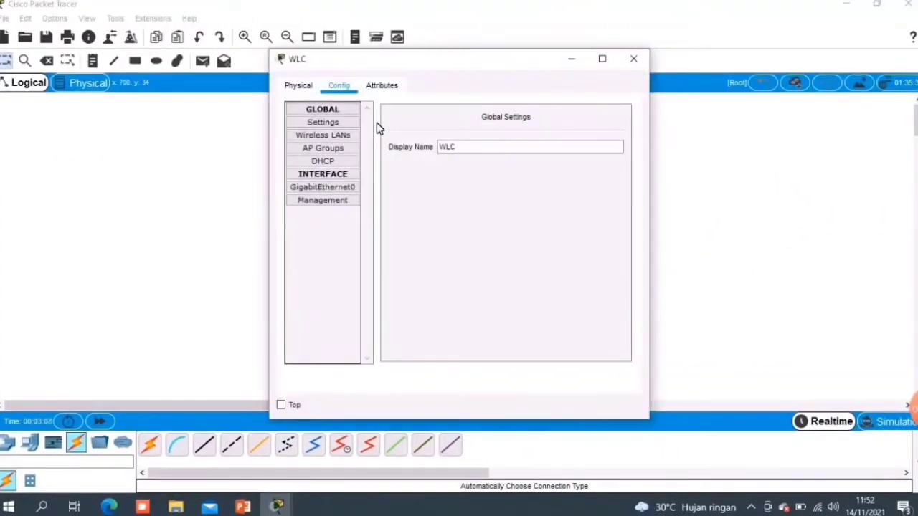
click(342, 165)
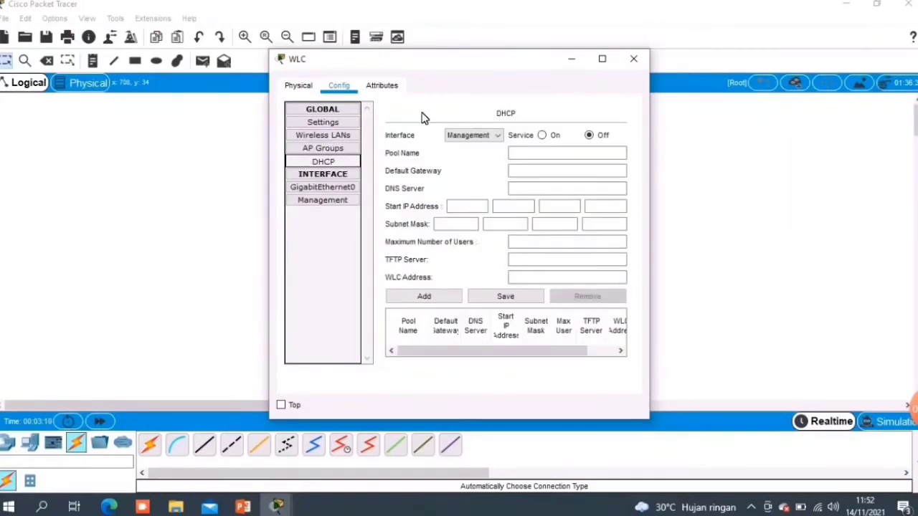
drag(454, 56, 454, 4)
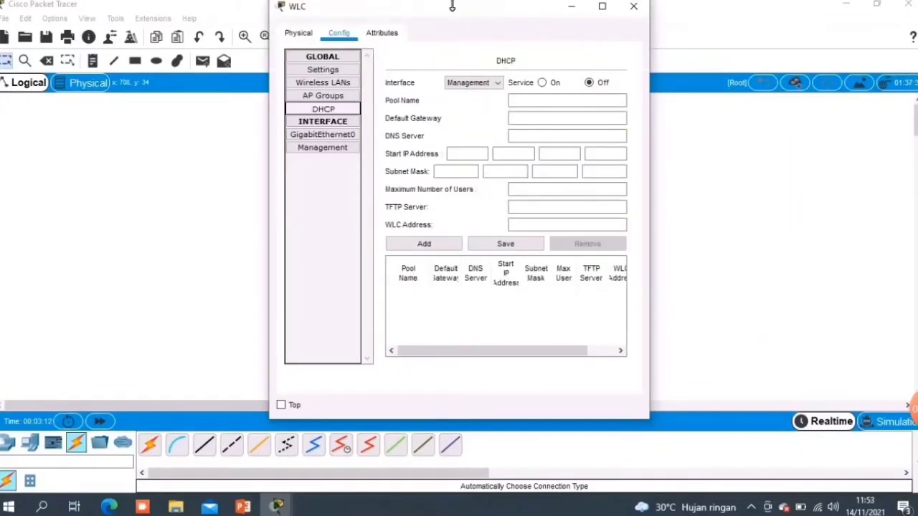
click(543, 83)
click(546, 100)
text(poo)
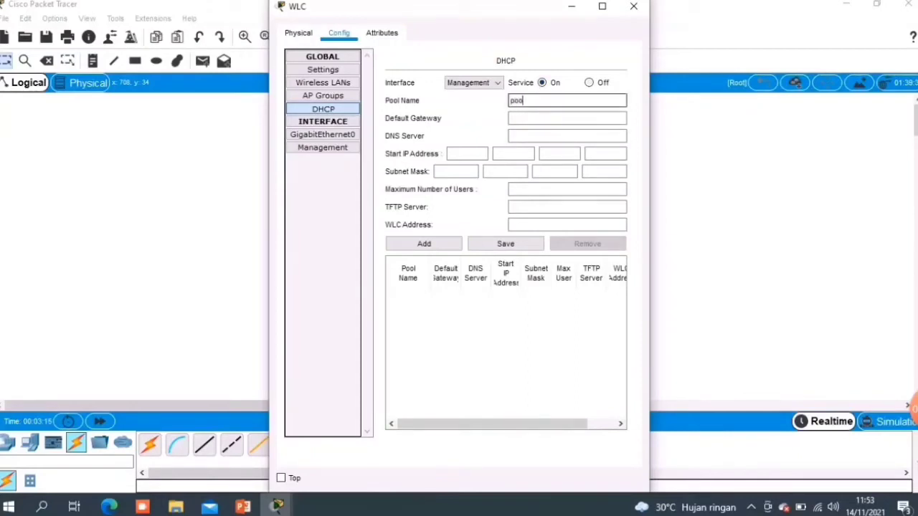
text(l-wlc)
- Set the DHCP pool's default gateway to 192.168.1.1 and its DNS server to 0.0.0.0
click(540, 118)
text(1)
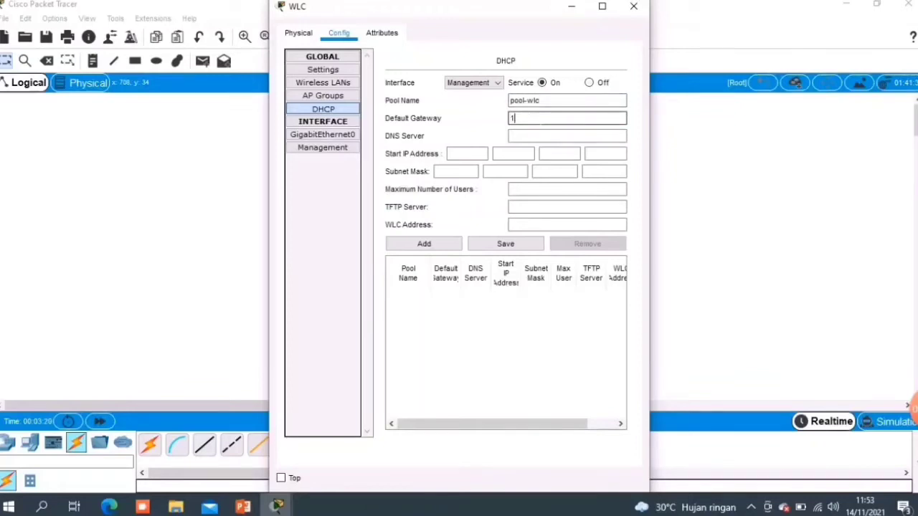
text(92.168.1.1)
click(567, 136)
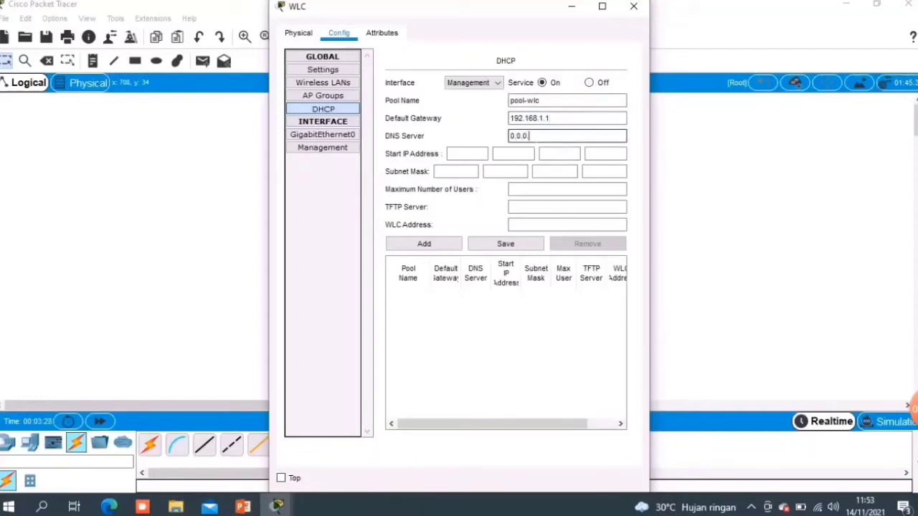
- Set the DHCP pool's start IP address to 192.168.1.10 and its subnet mask to 255.255.255.0
click(470, 153)
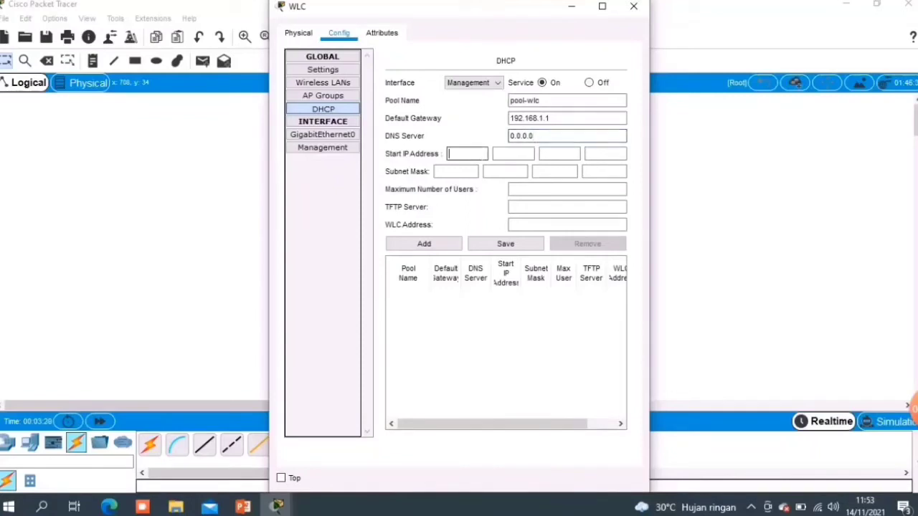
text(192)
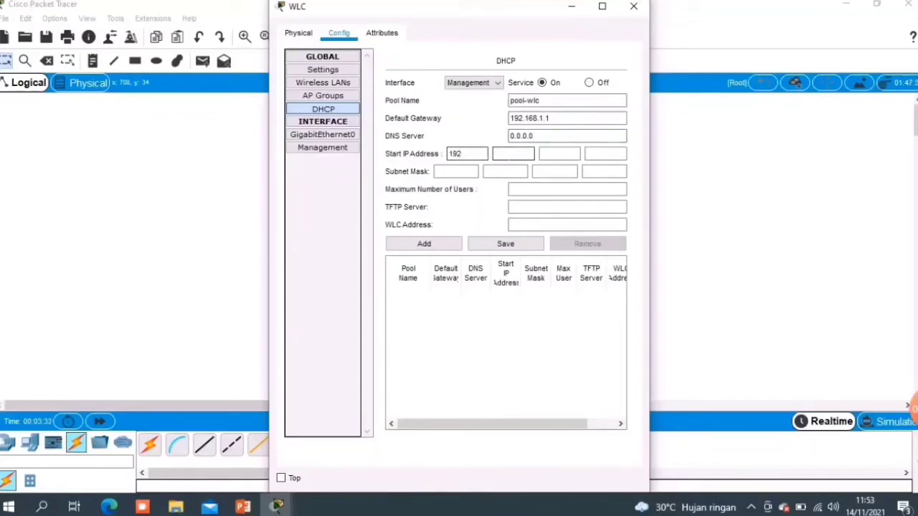
text(.168)
text(.)
text(1.)
text(10)
key(Tab)
text(255.255.255.)
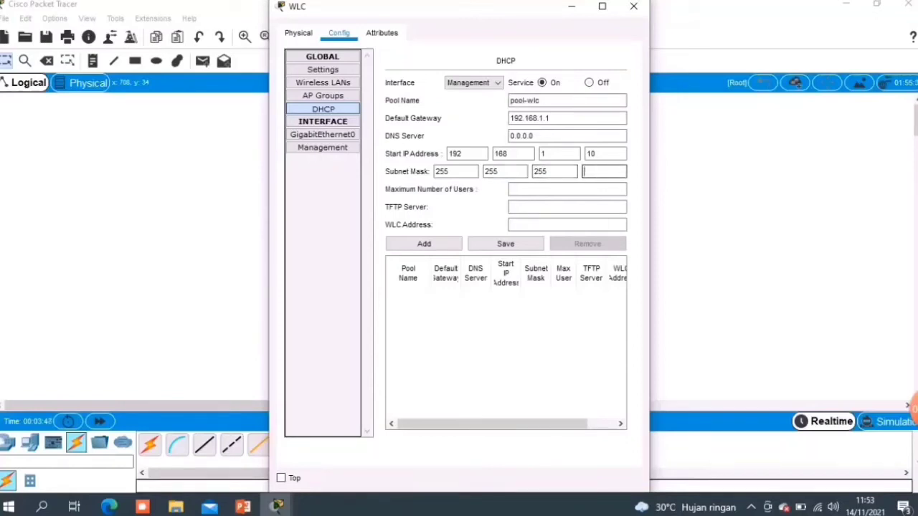
- Set maximum users to 50, TFTP server to 0.0.0.0 and WLC address to 192.168.1.2, and add the pool to the WLC
click(601, 191)
text(50)
click(590, 207)
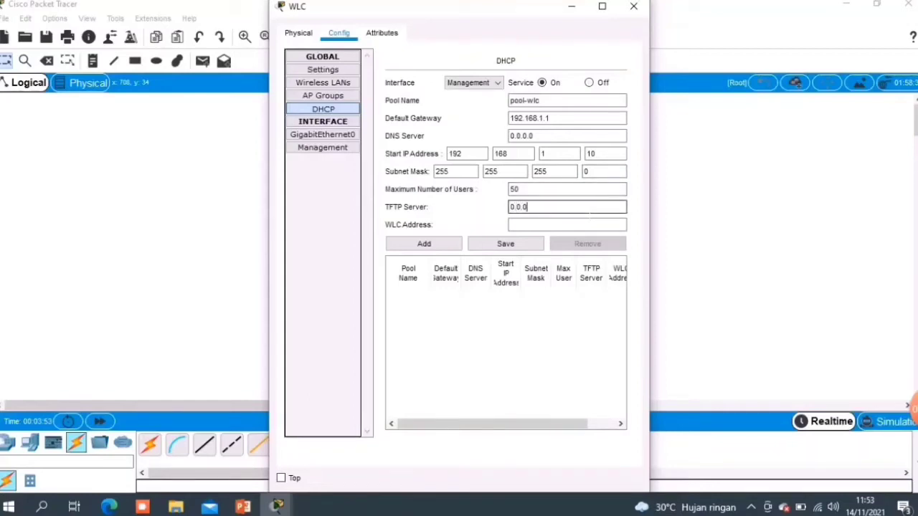
click(586, 225)
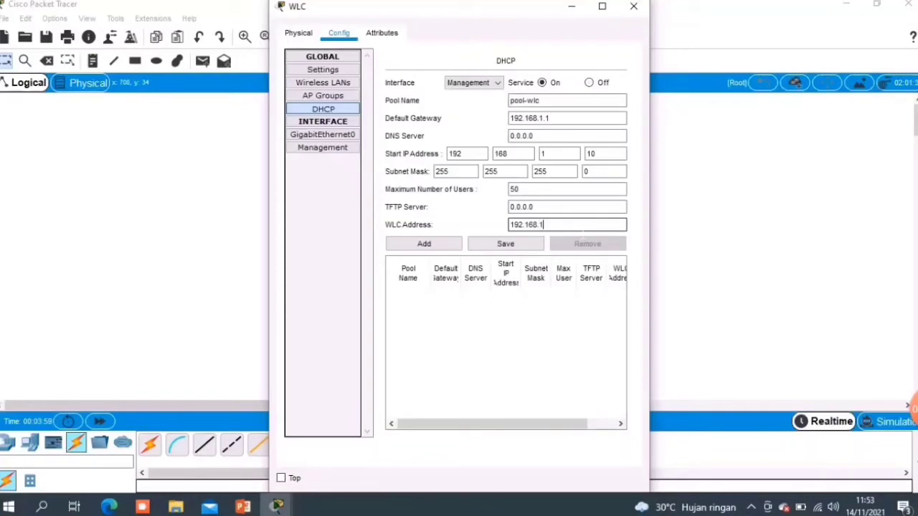
click(454, 246)
click(450, 307)
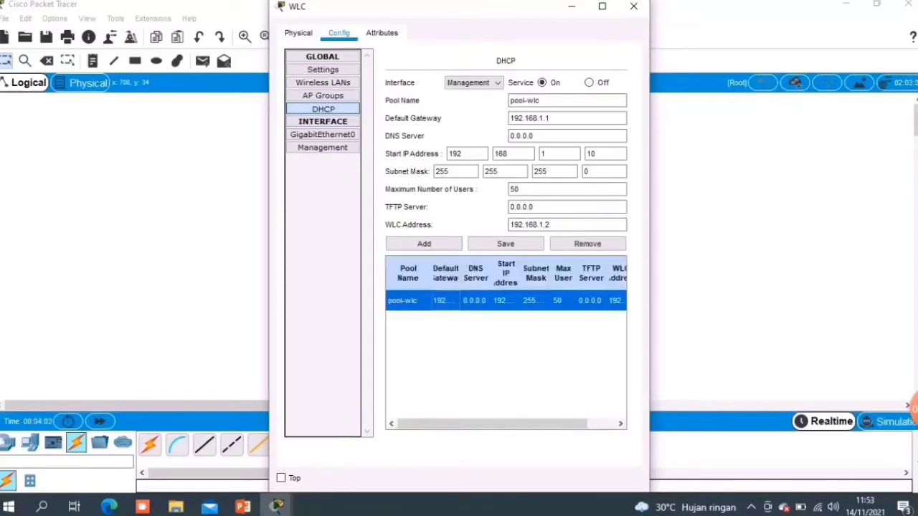
click(636, 14)
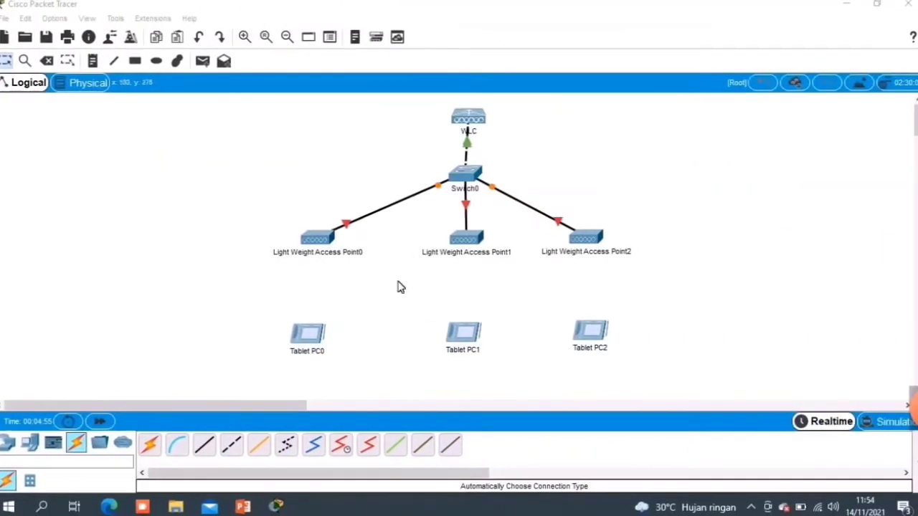
- Fit the power adapter to Light Weight Access Point0 and rename it Lt1 with DHCP selected for gateway and DNS
click(313, 241)
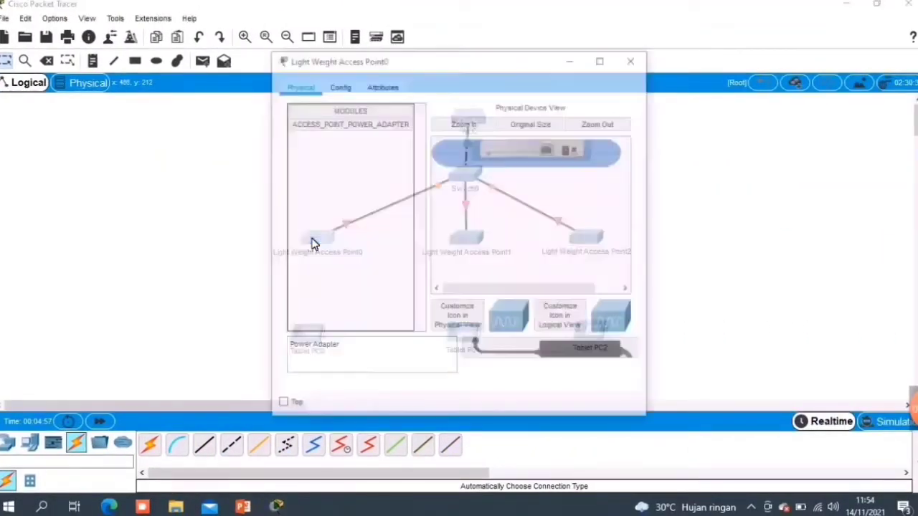
drag(531, 342, 572, 165)
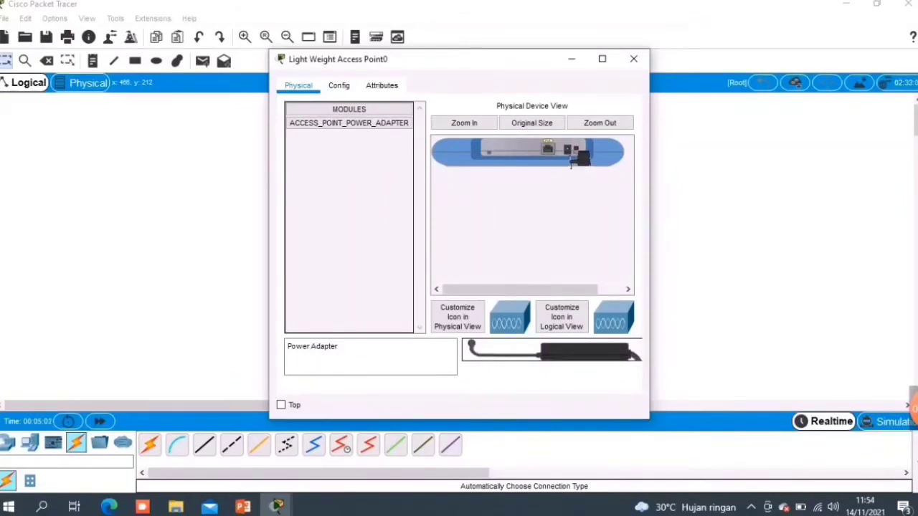
click(343, 92)
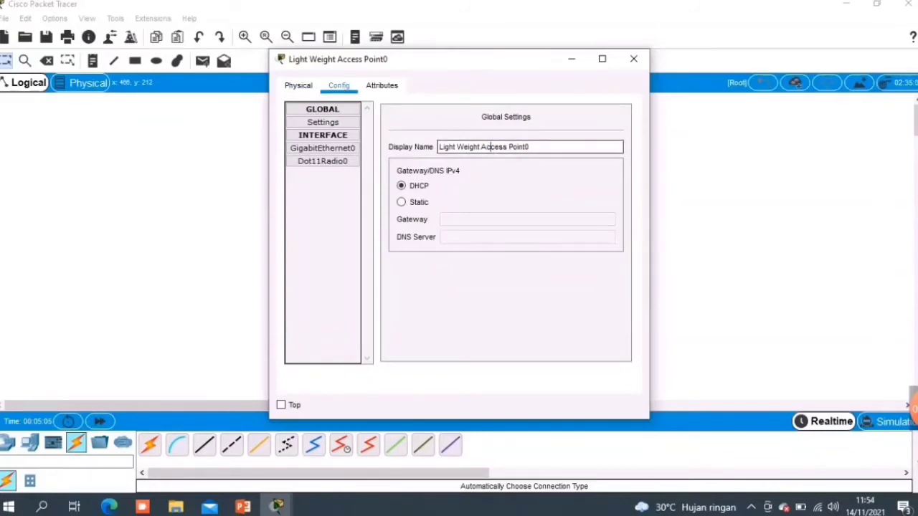
triple_click(495, 147)
text(Lt1)
click(402, 186)
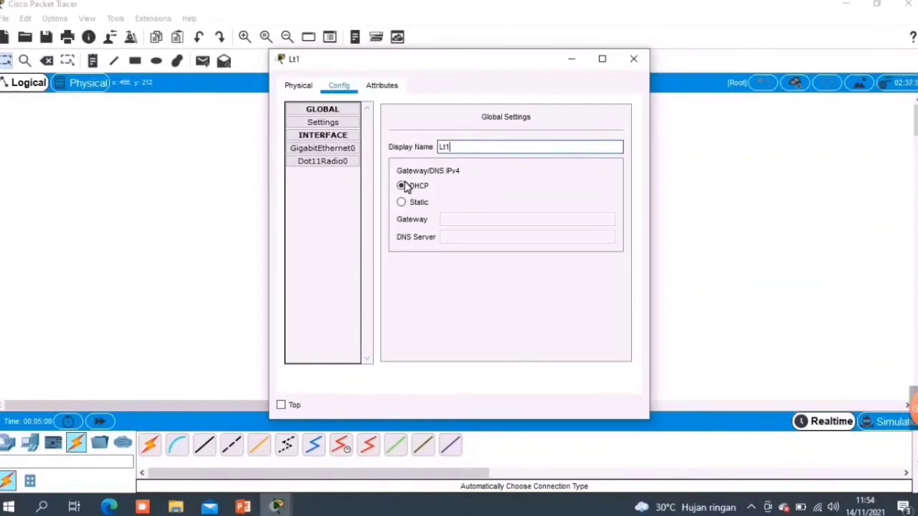
click(634, 64)
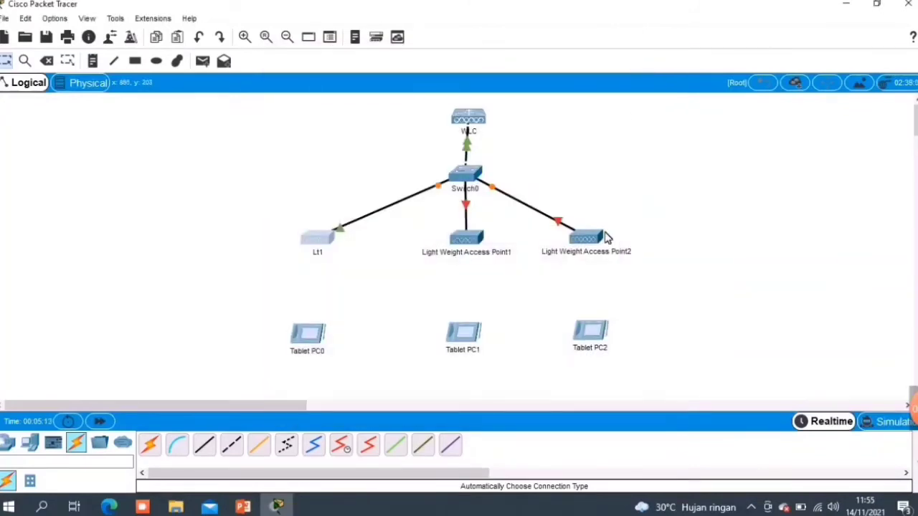
- Fit the power adapter to Light Weight Access Point1 and rename it Lt2 with DHCP selected for gateway and DNS
click(478, 242)
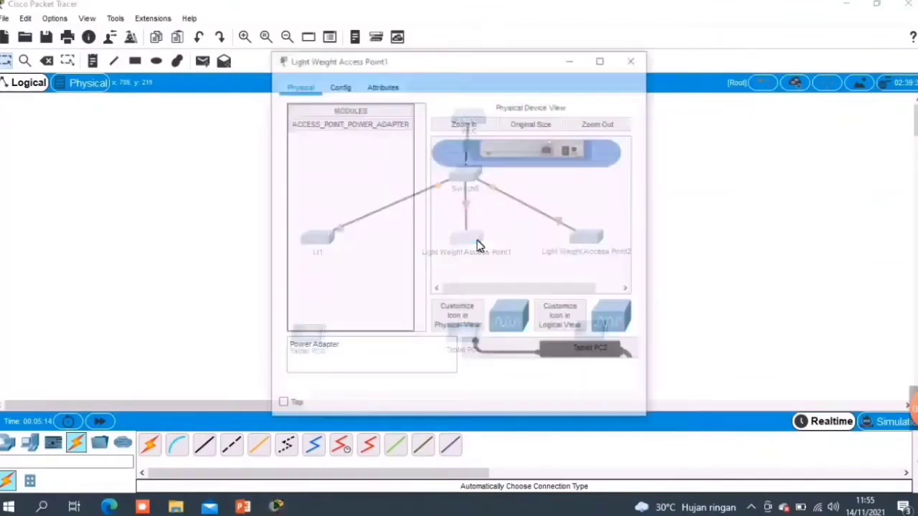
drag(514, 353, 568, 152)
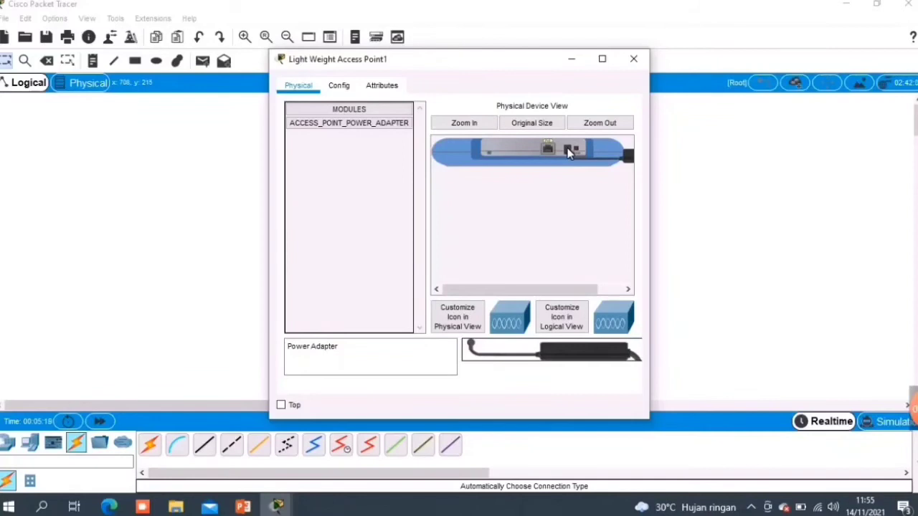
click(332, 88)
click(455, 147)
key(ctrl+a)
text(L2)
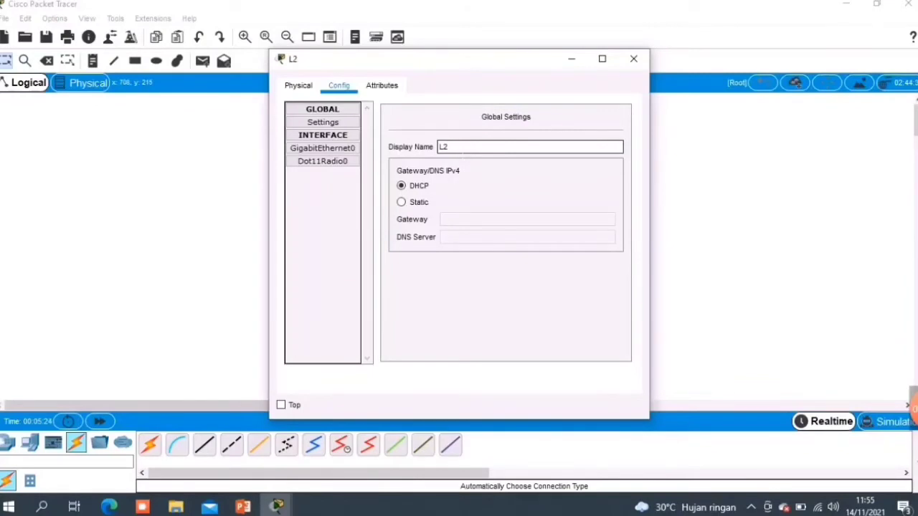
key(BackSpace)
text(t2)
click(401, 186)
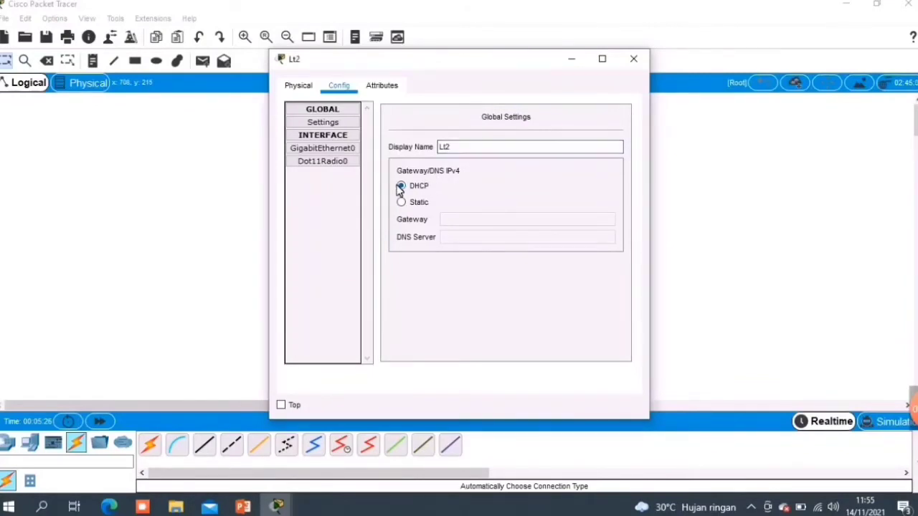
click(634, 59)
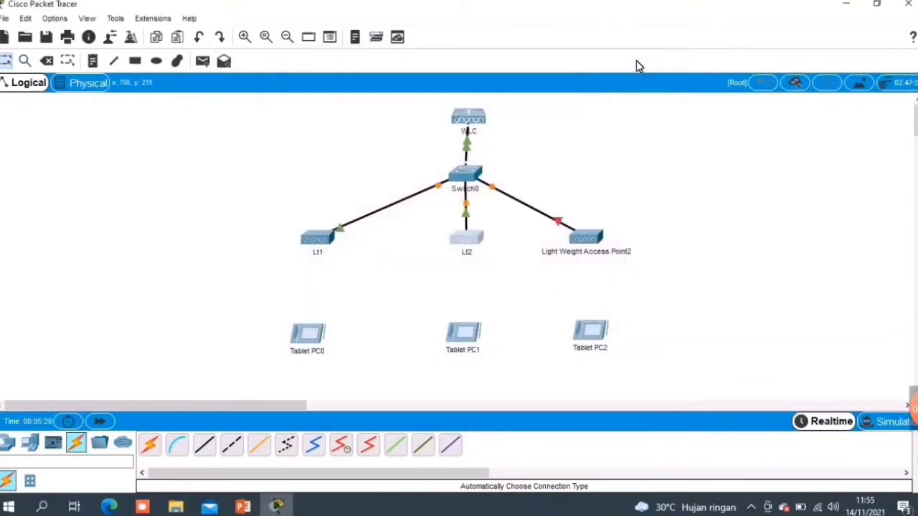
- Fit the power adapter to Light Weight Access Point2 and rename it Lt3 with DHCP selected for gateway and DNS
click(592, 240)
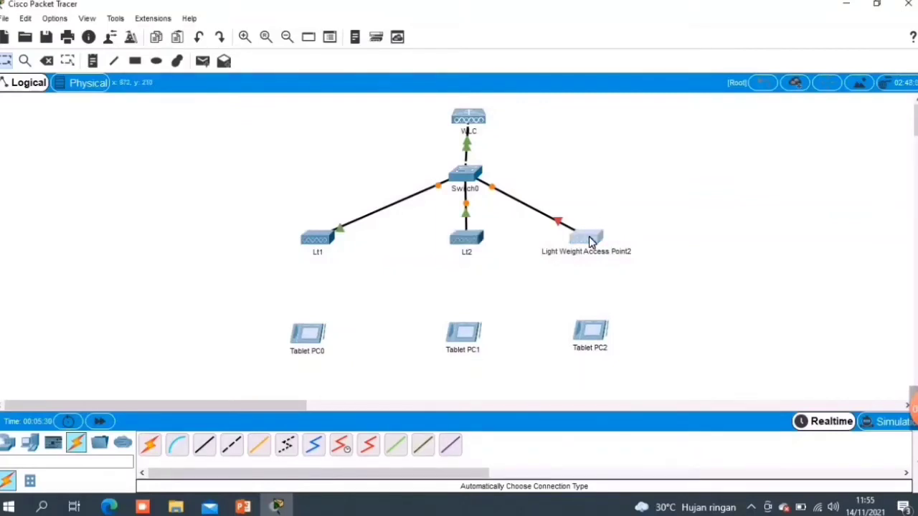
drag(526, 361, 570, 150)
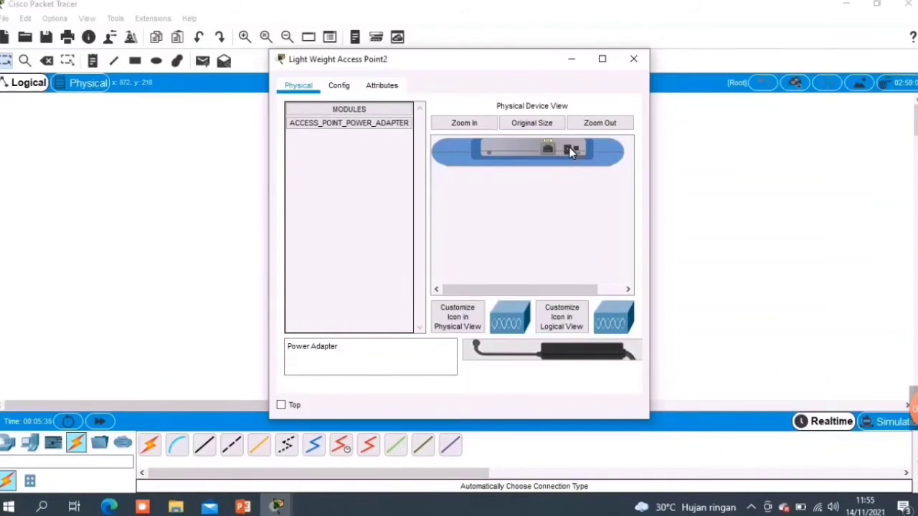
drag(513, 348, 570, 154)
click(337, 87)
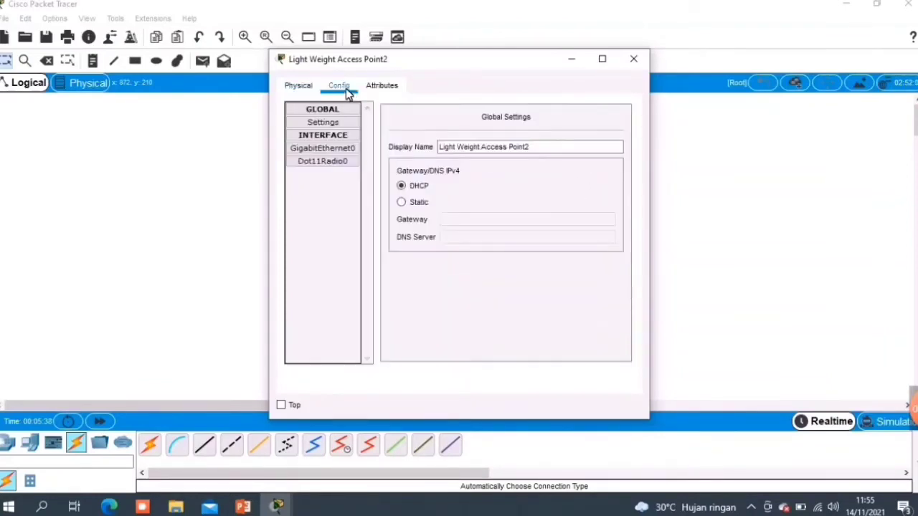
click(464, 147)
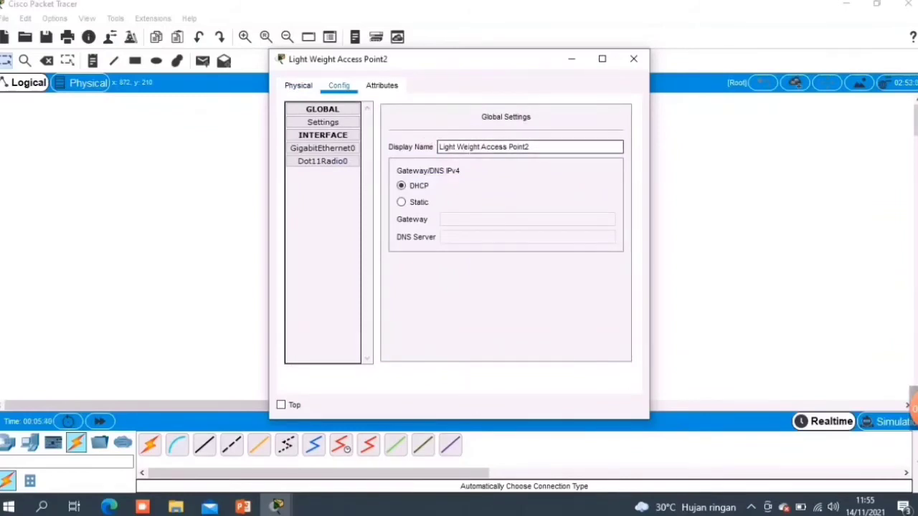
key(ctrl+a)
text(Lt3)
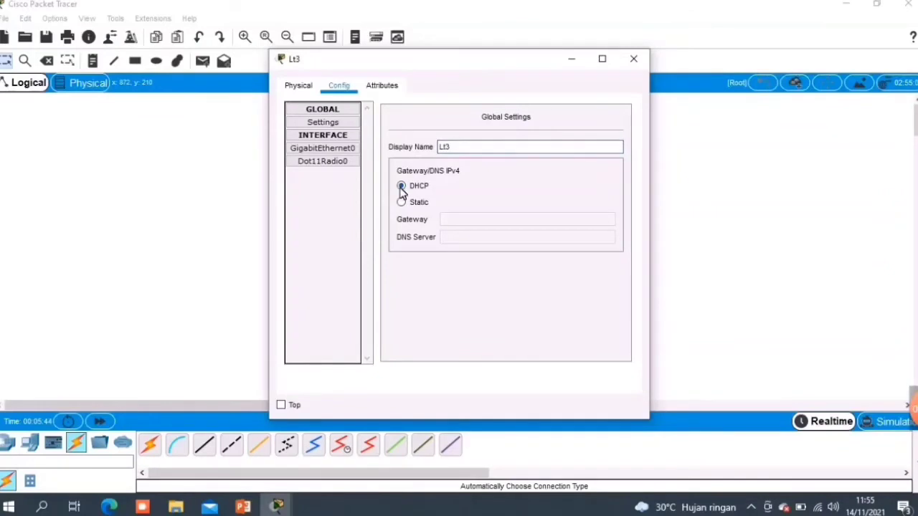
click(632, 61)
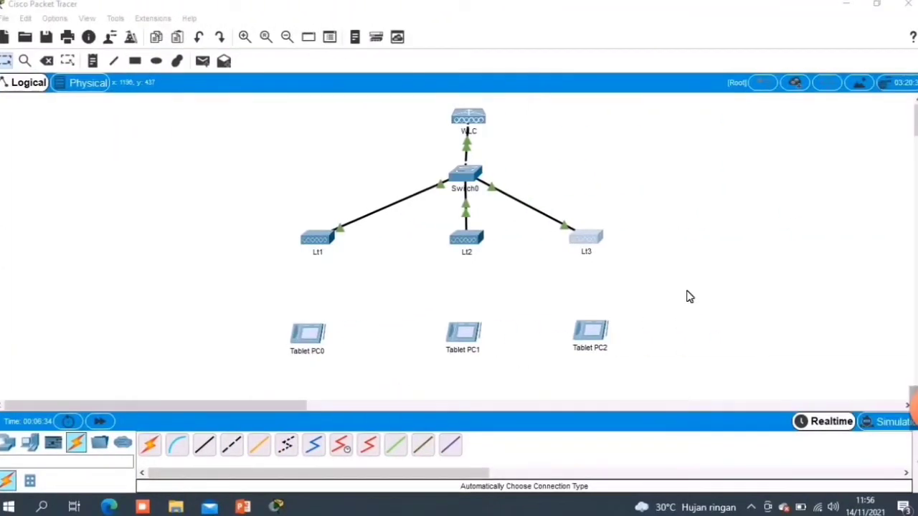
- Create and save a wireless LAN on the WLC named Lt1 with SSID AP1 and WEP authentication, entering the WEP key
click(480, 121)
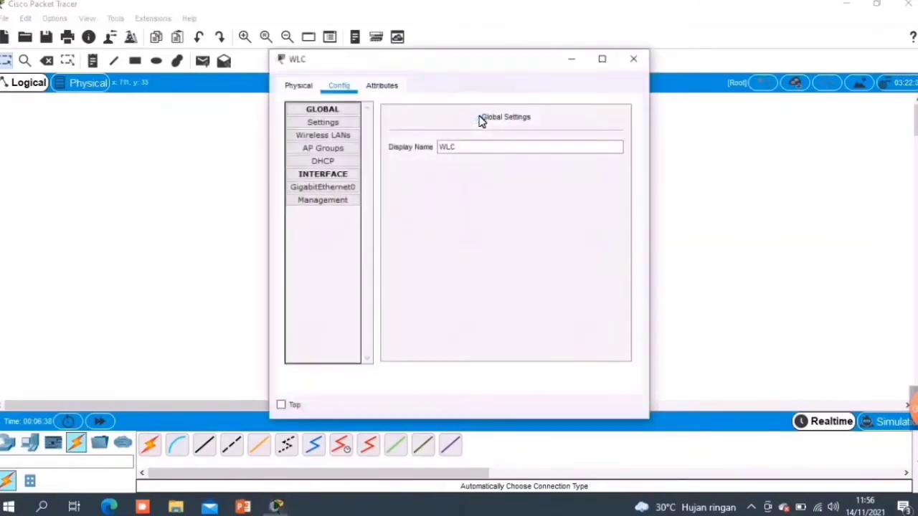
click(342, 139)
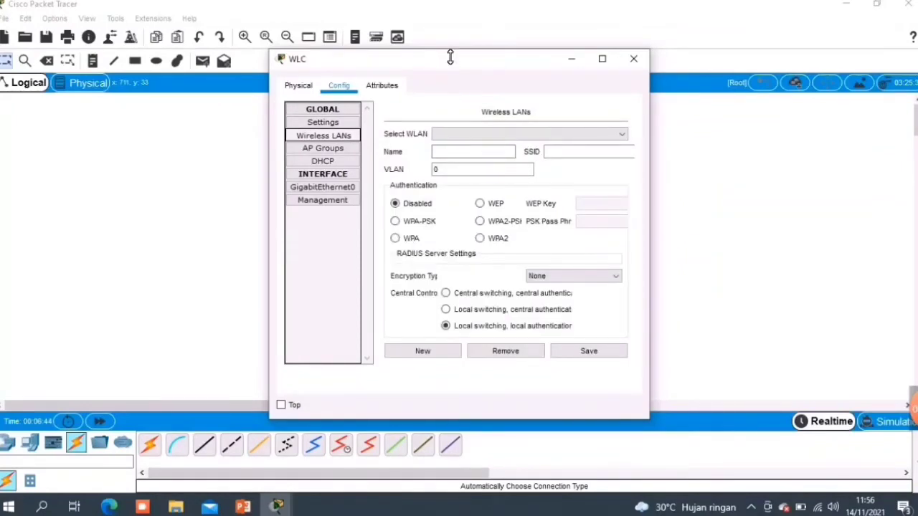
drag(451, 58, 450, 1)
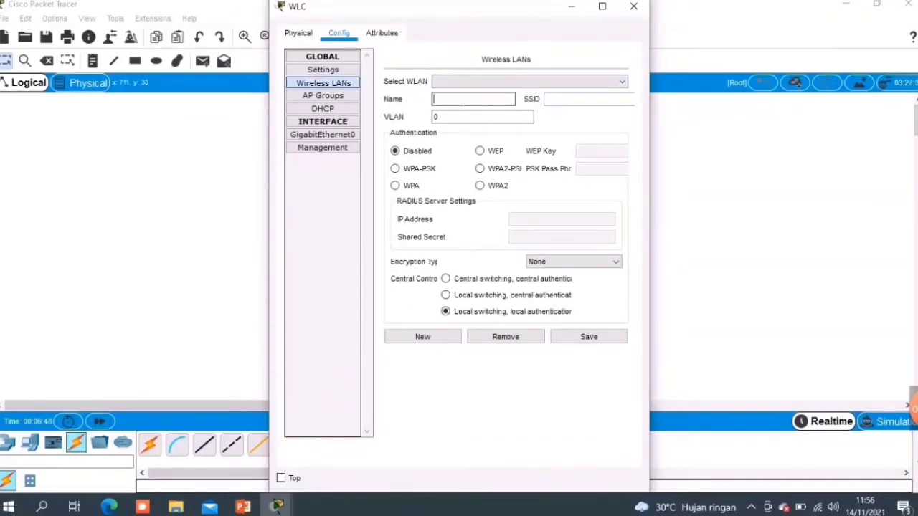
text(1)
key(Tab)
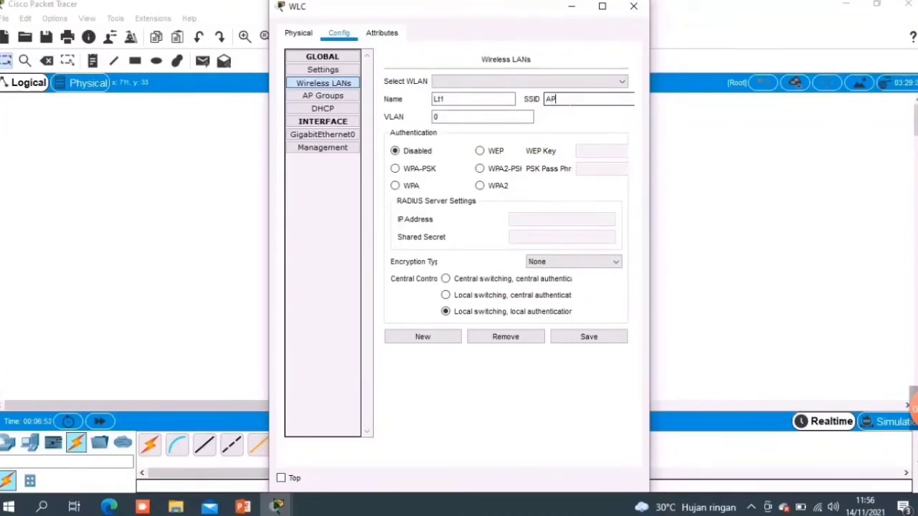
click(480, 151)
click(578, 154)
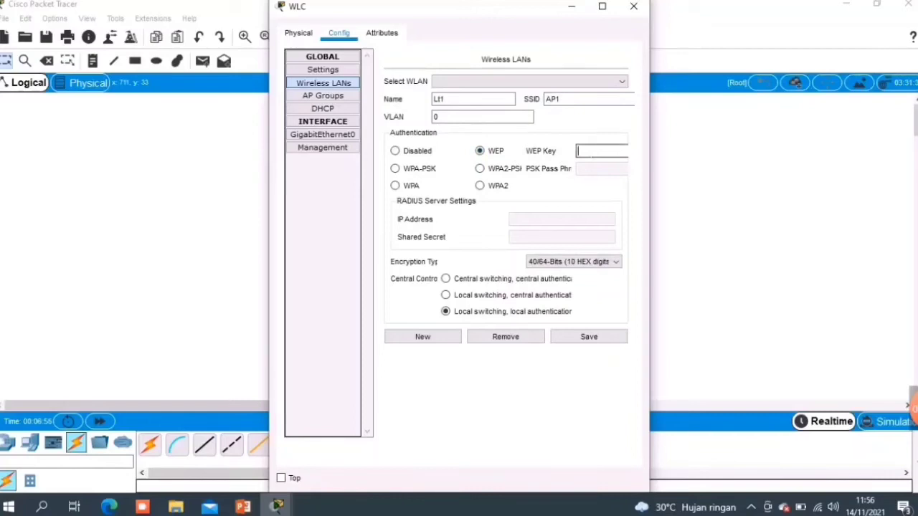
text(0987654321)
click(571, 343)
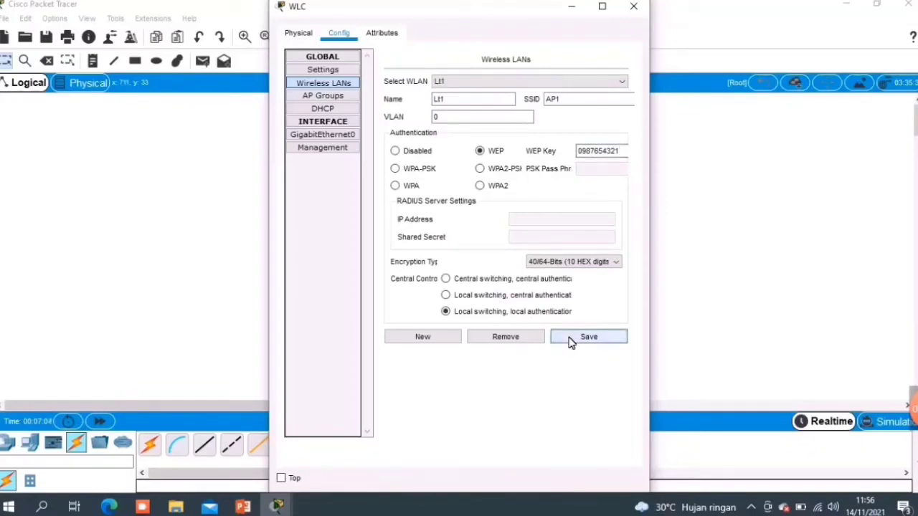
- Create and save a second wireless LAN named Lt2 with SSID AP2 and WEP authentication, entering the WEP key
click(410, 341)
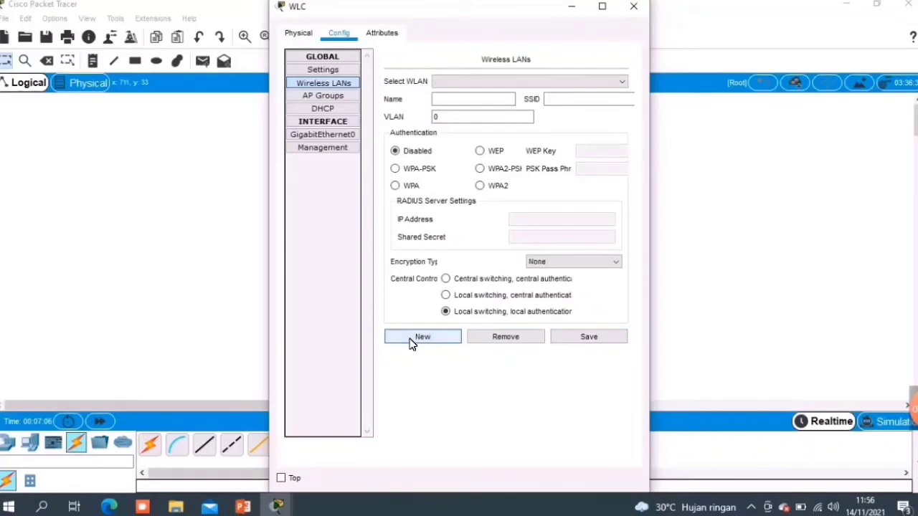
click(473, 99)
text(Lt2)
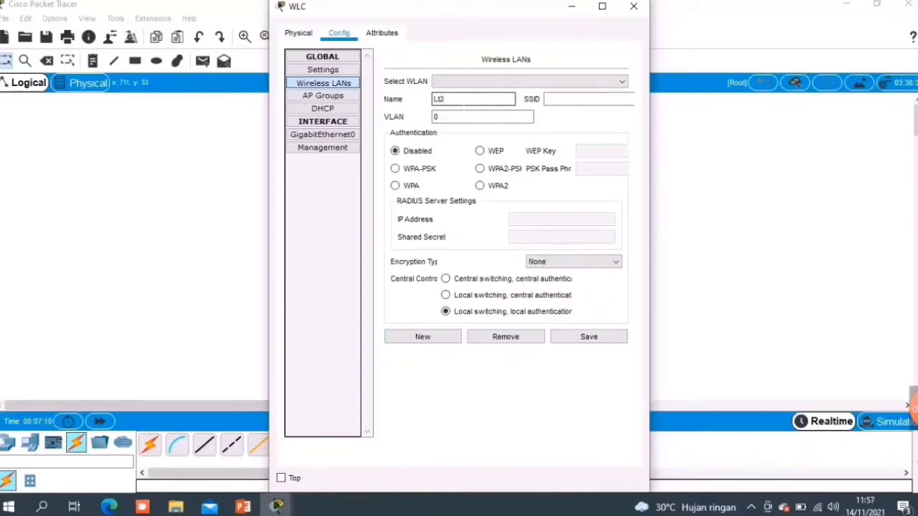
click(557, 100)
text(A)
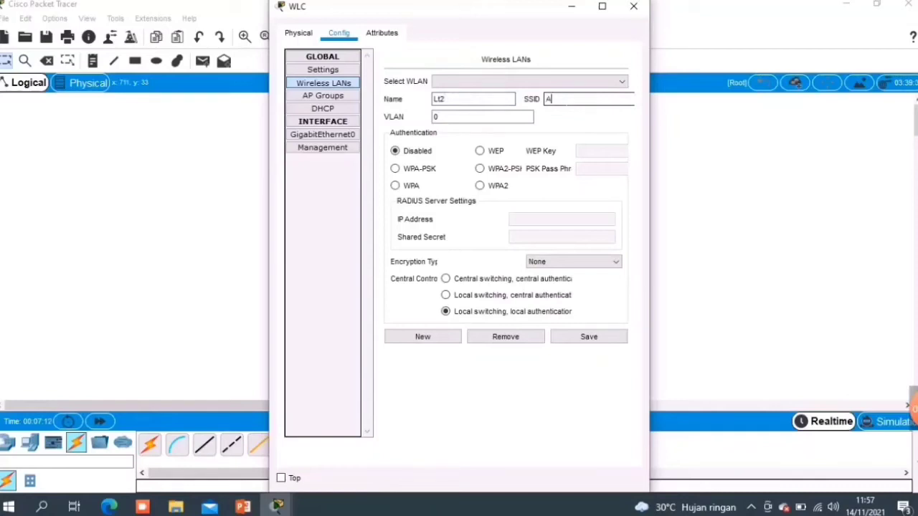
text(P2)
click(481, 151)
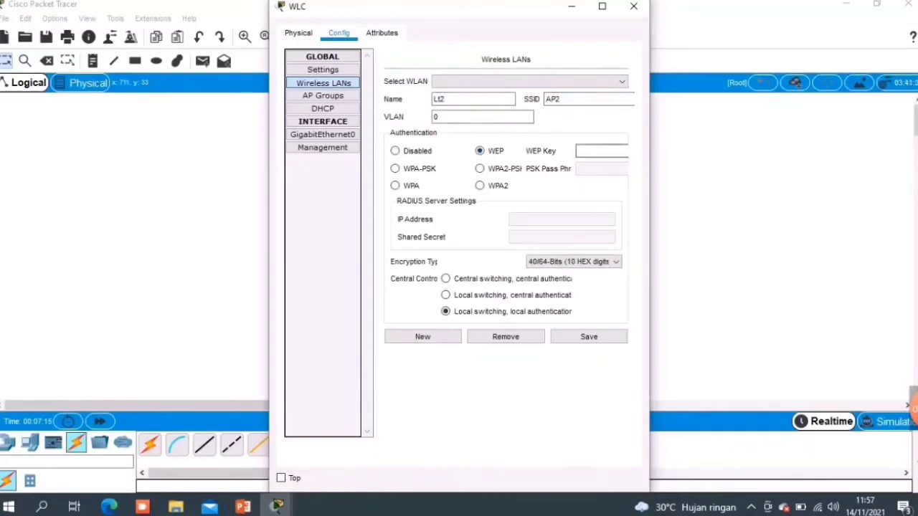
text(0987654321)
click(576, 343)
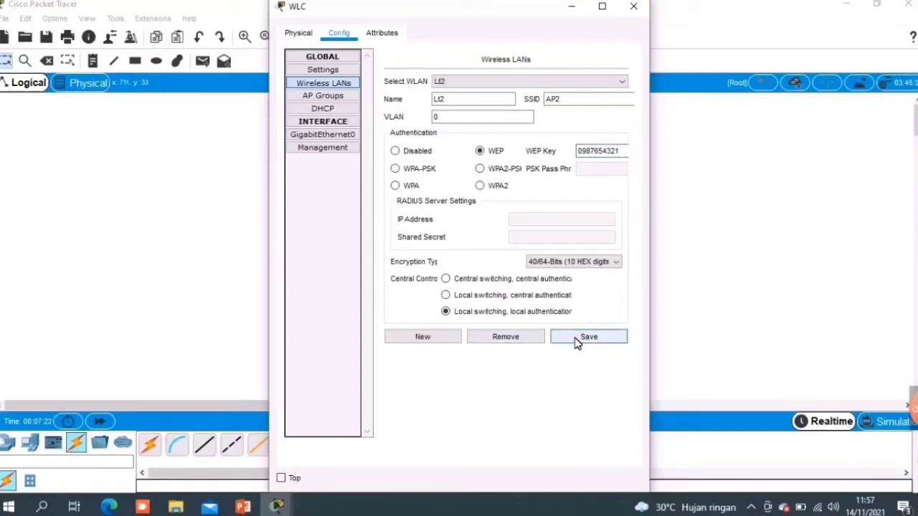
- Create and save a third wireless LAN on the WLC named Lt3 with SSID AP3 and WEP authentication, entering the WEP key
click(422, 339)
click(475, 99)
text(Lt3)
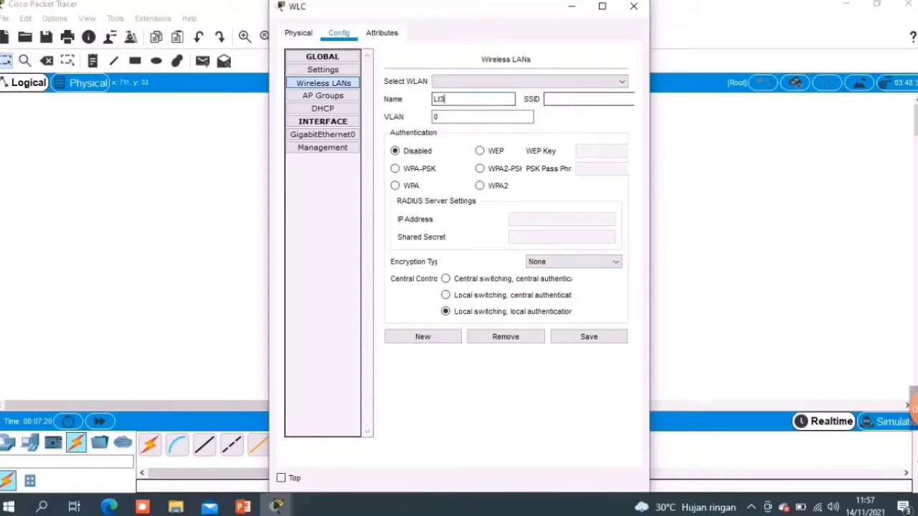
text(AP3)
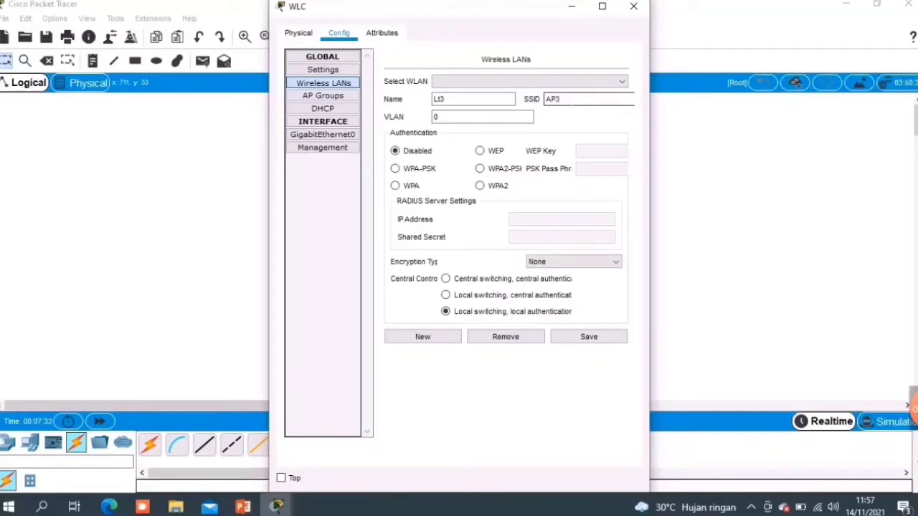
click(480, 151)
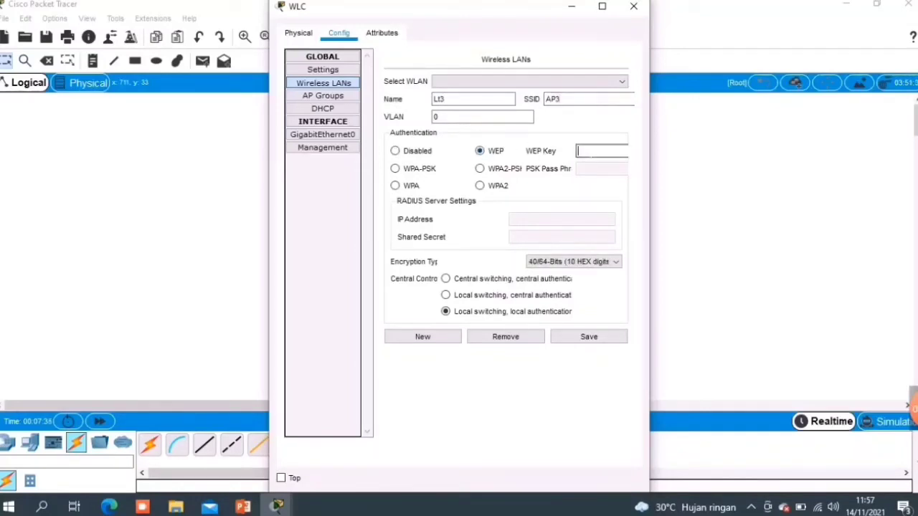
text(0987654321)
click(572, 340)
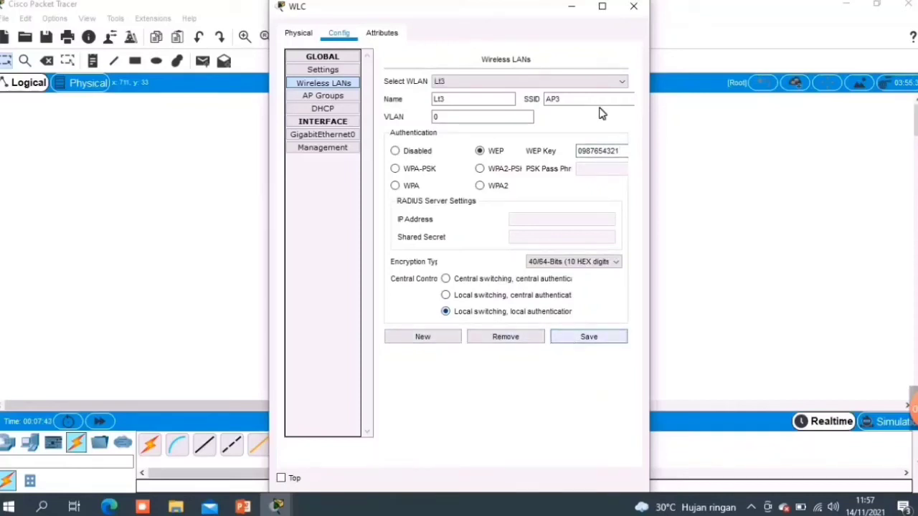
click(636, 7)
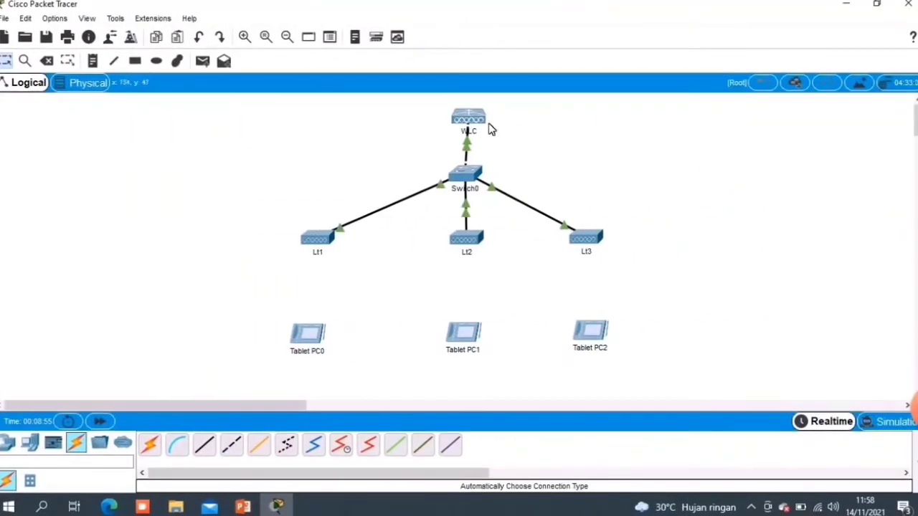
- Create and save an AP group on the WLC named Lt1 containing wireless LAN Lt1 and access point Lt1
click(477, 124)
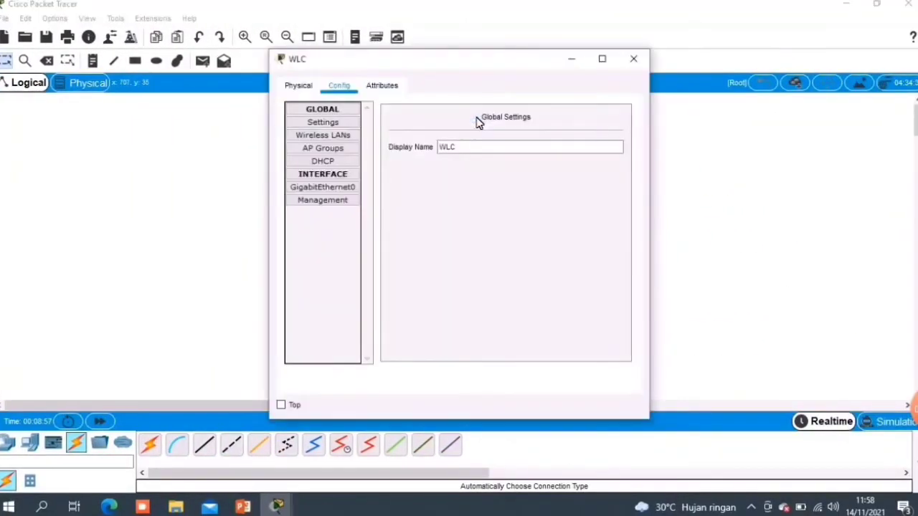
click(347, 150)
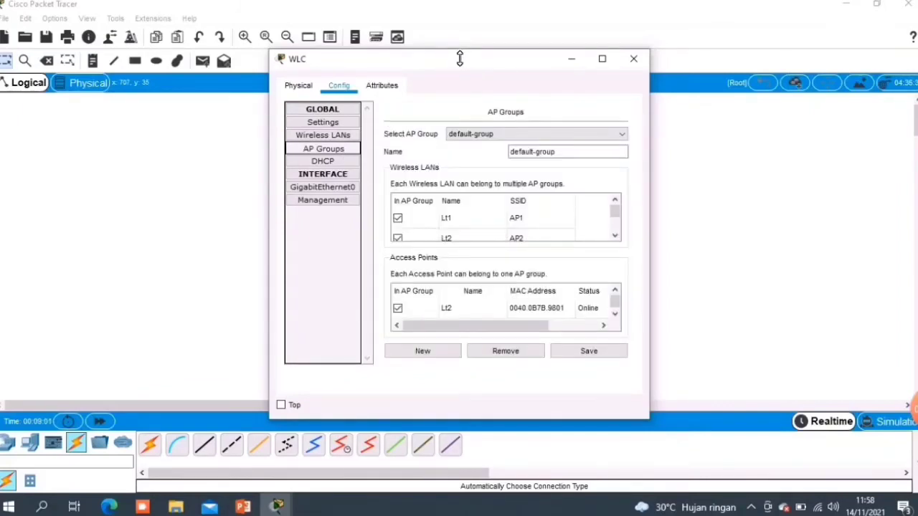
drag(459, 51, 460, 3)
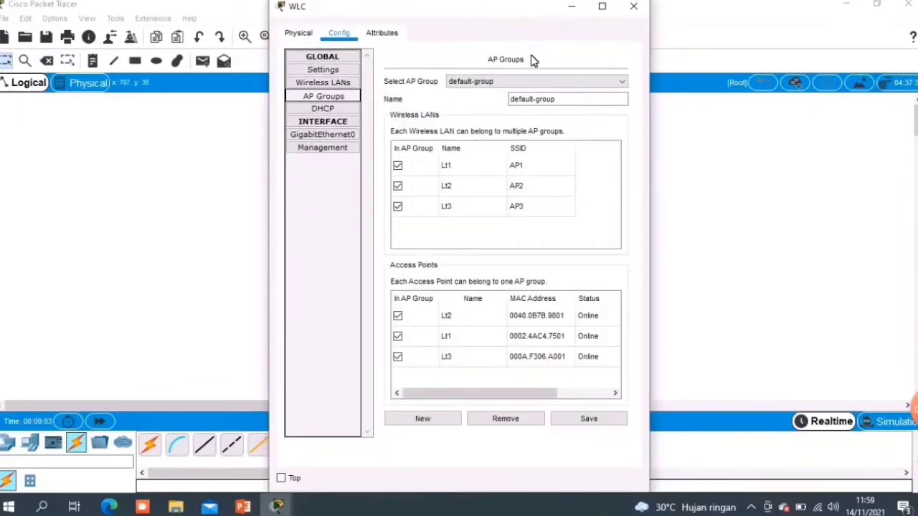
click(426, 422)
click(545, 99)
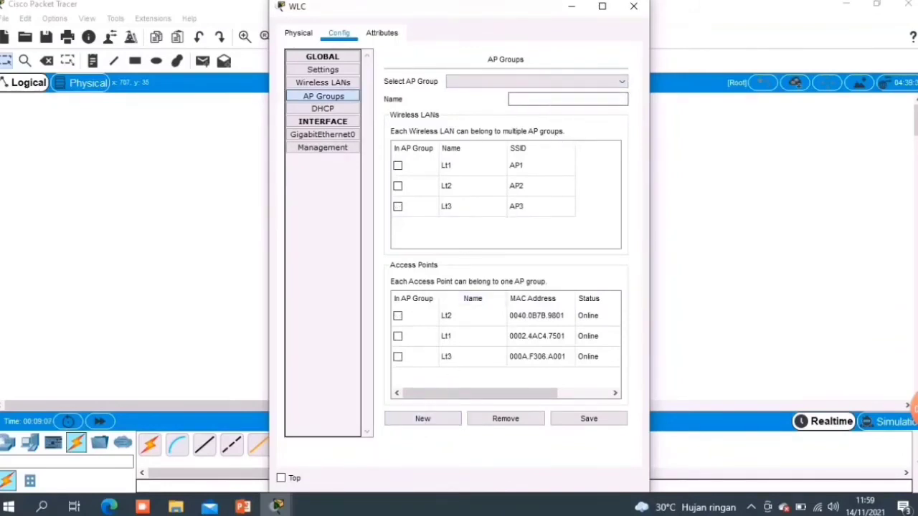
text(Lt1)
click(398, 166)
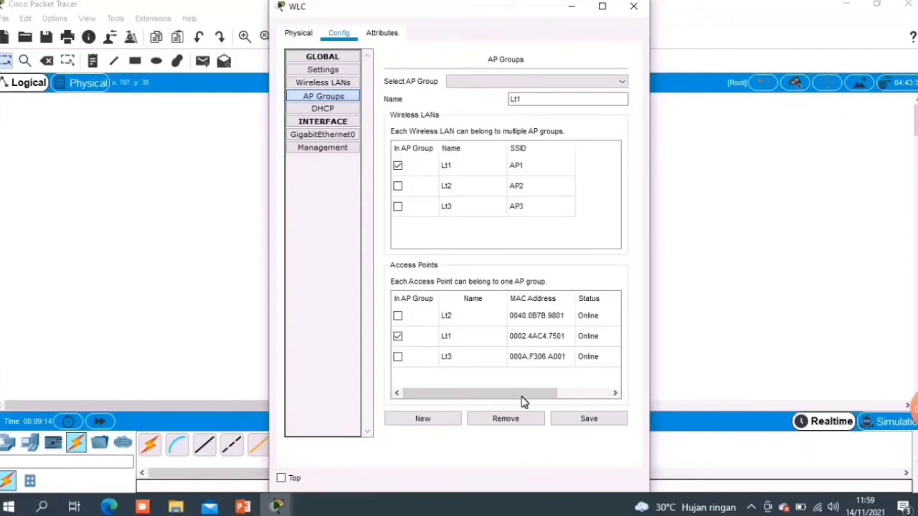
click(567, 423)
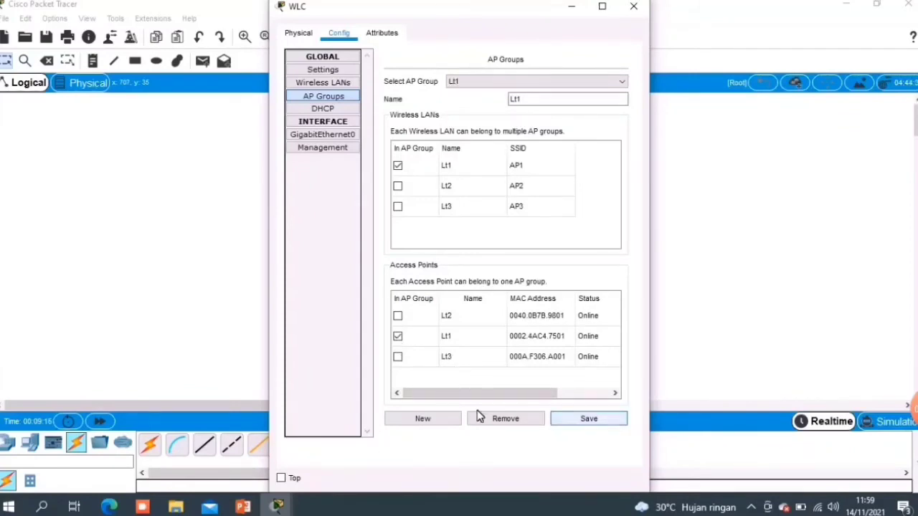
- Create and save a second AP group named Lt2 containing wireless LAN Lt2 and access point Lt2
click(451, 423)
click(568, 99)
text(Lt2)
click(399, 186)
click(398, 317)
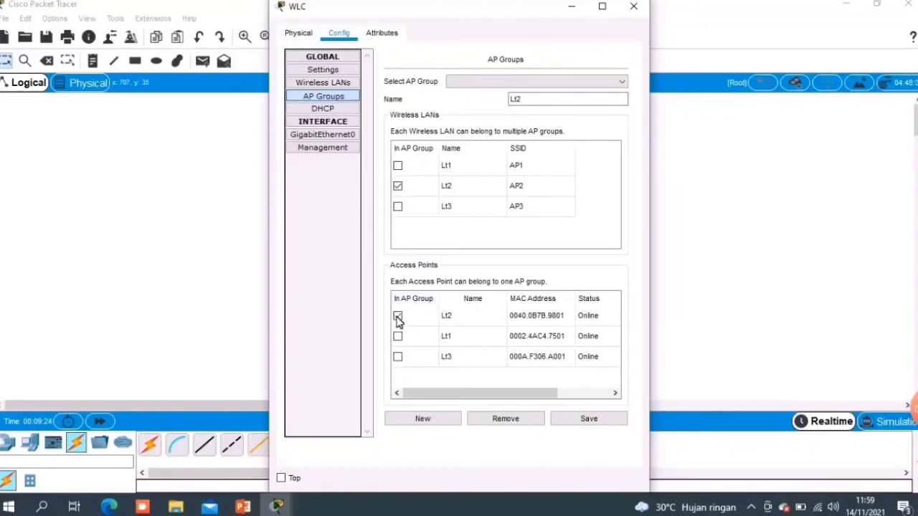
click(589, 423)
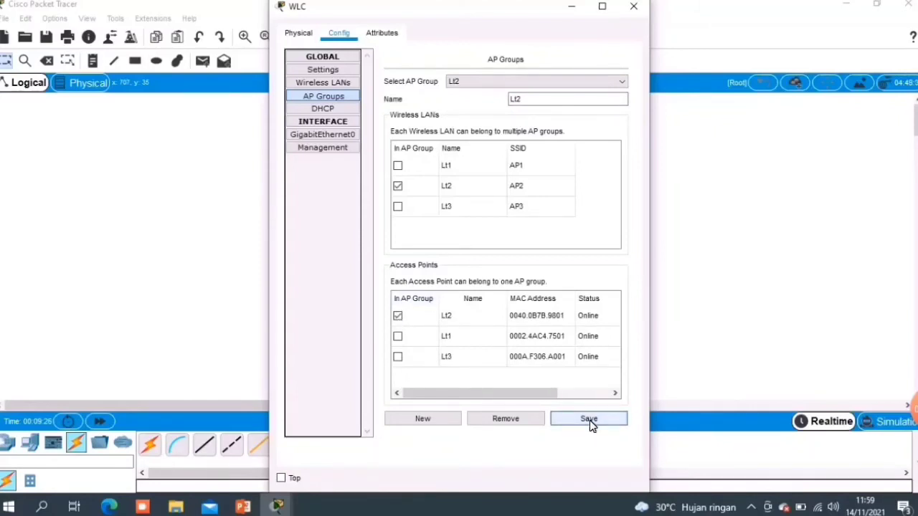
- Create and save a third AP group named Lt3 containing wireless LAN Lt3 and access point Lt3
click(426, 423)
click(535, 99)
text(Lt3)
click(397, 207)
click(398, 357)
click(576, 424)
click(633, 6)
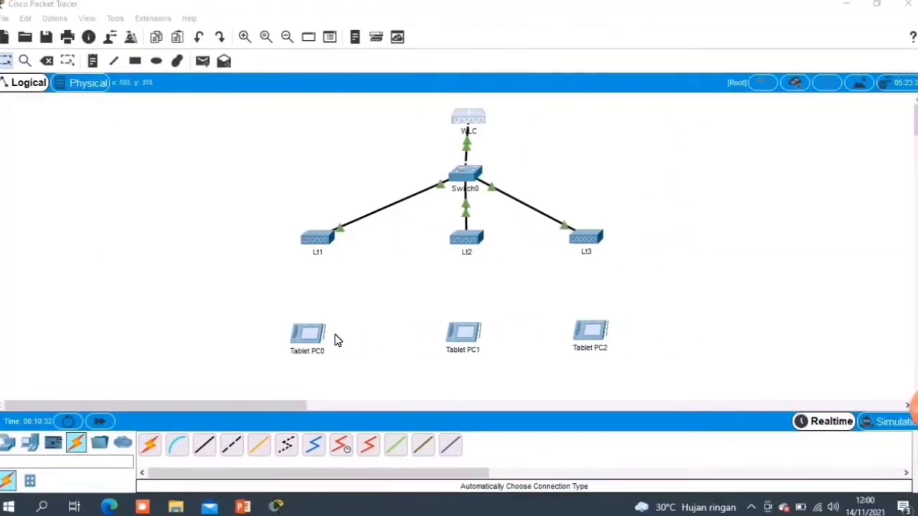
- Configure Tablet PC0's Wireless0 interface with SSID AP1 and WEP authentication, enter the WEP key, and request an IPv4 address by DHCP
click(312, 342)
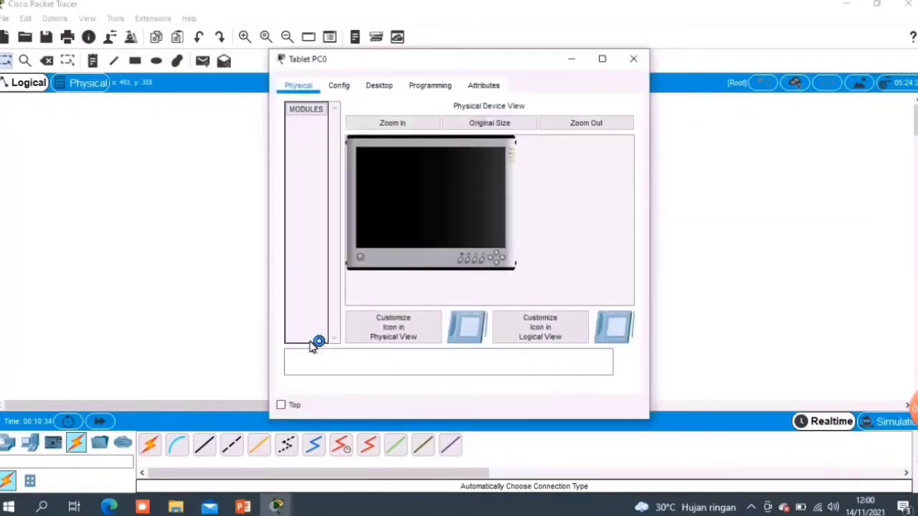
click(342, 86)
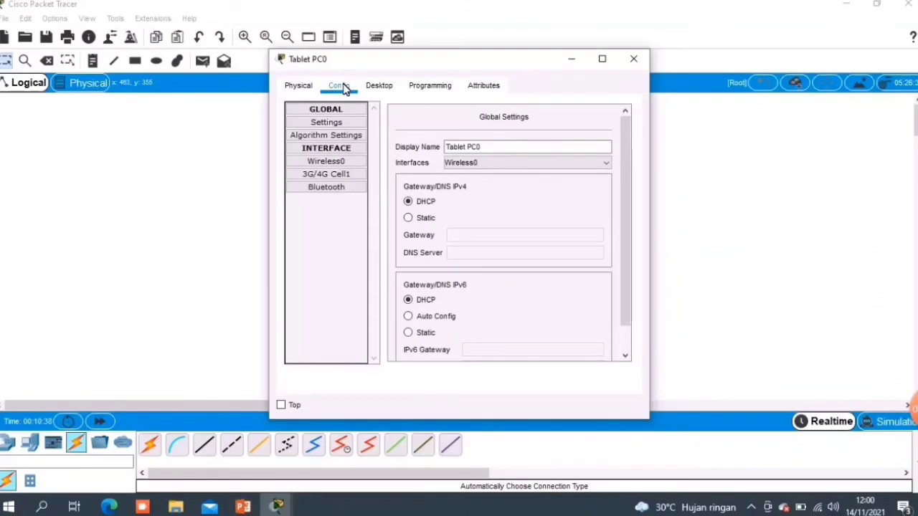
click(329, 161)
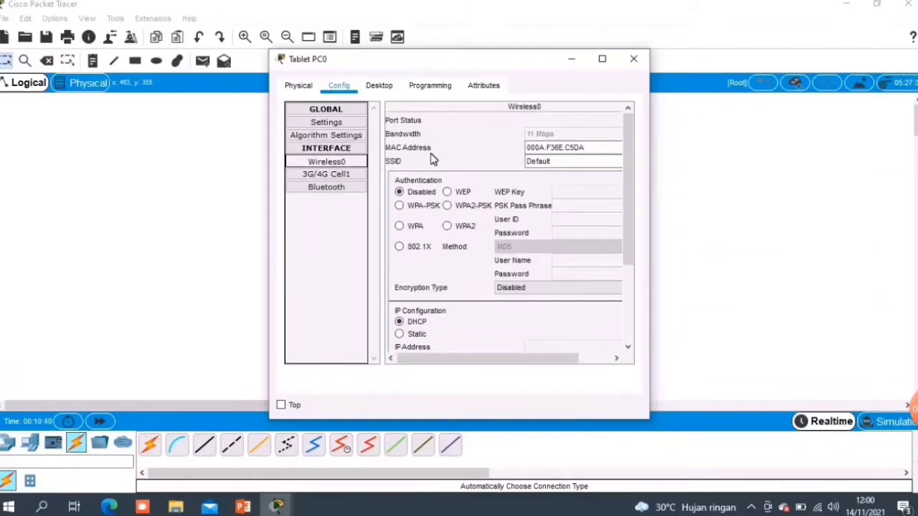
drag(550, 161, 521, 163)
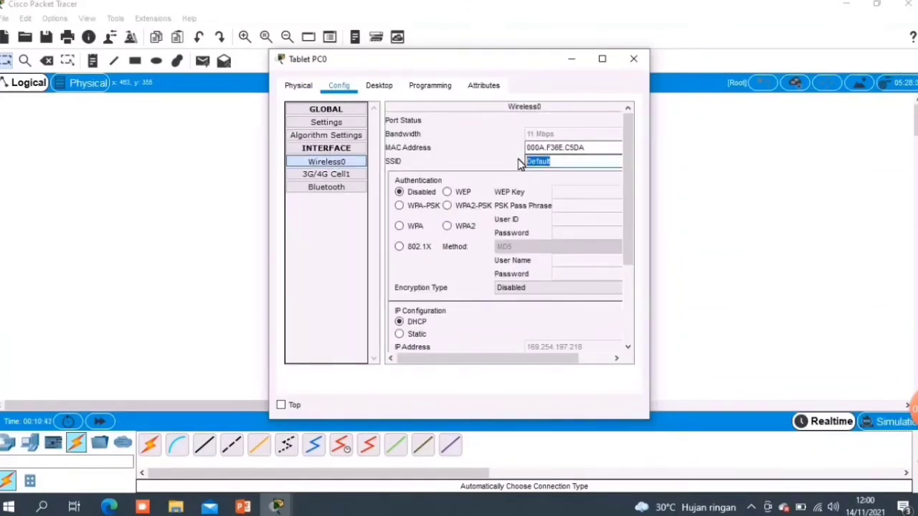
text(AP1)
click(447, 193)
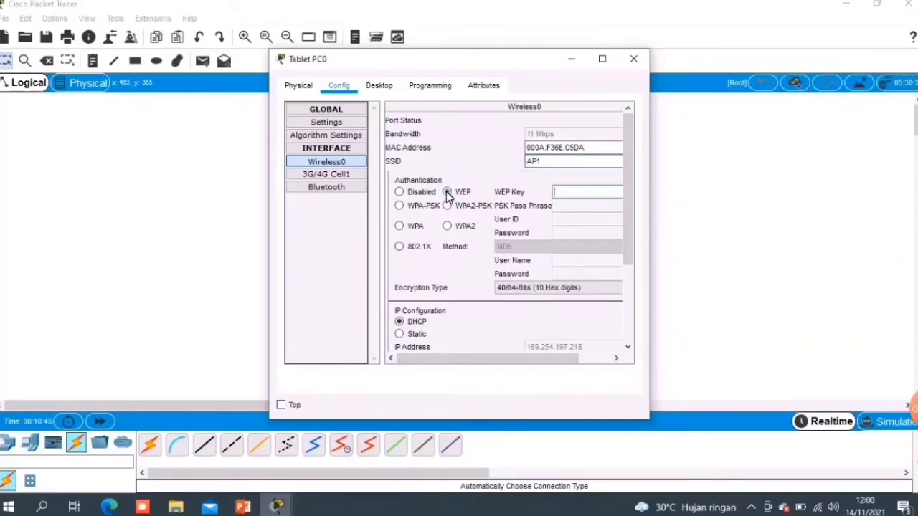
text(0987654321)
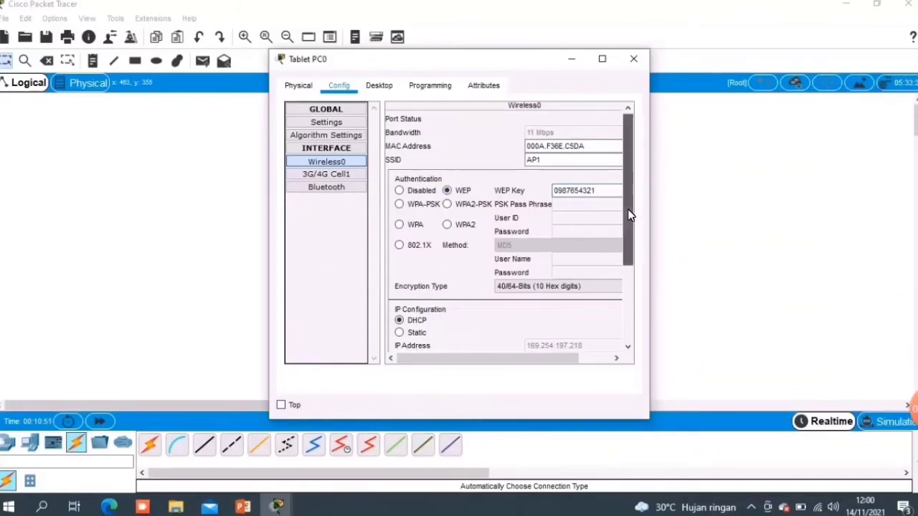
drag(629, 206, 630, 250)
click(399, 256)
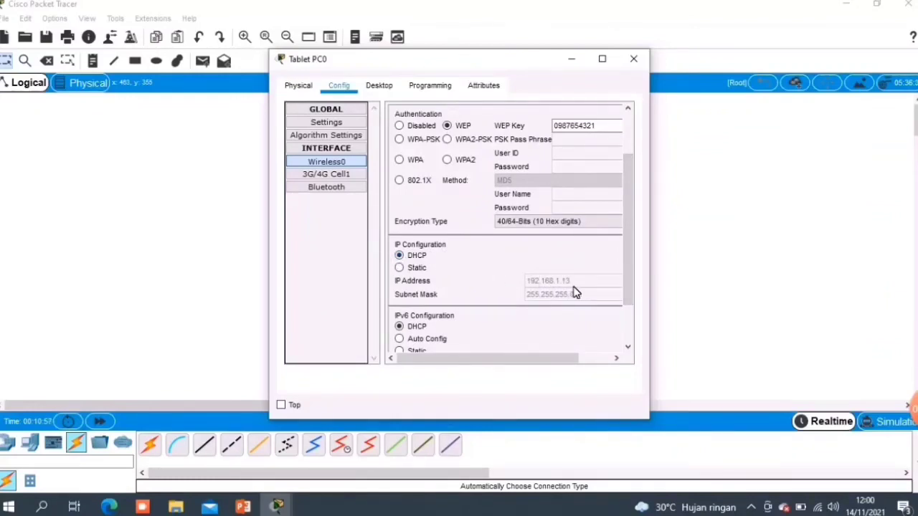
click(633, 59)
- Configure Tablet PC1's Wireless0 interface with SSID AP2 and WEP authentication, enter the WEP key, and request an IPv4 address by DHCP
click(468, 334)
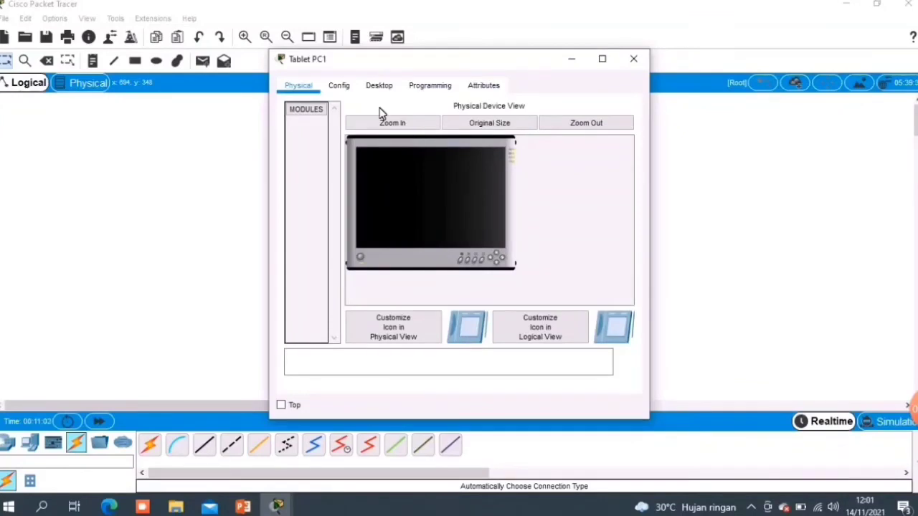
click(342, 87)
click(326, 162)
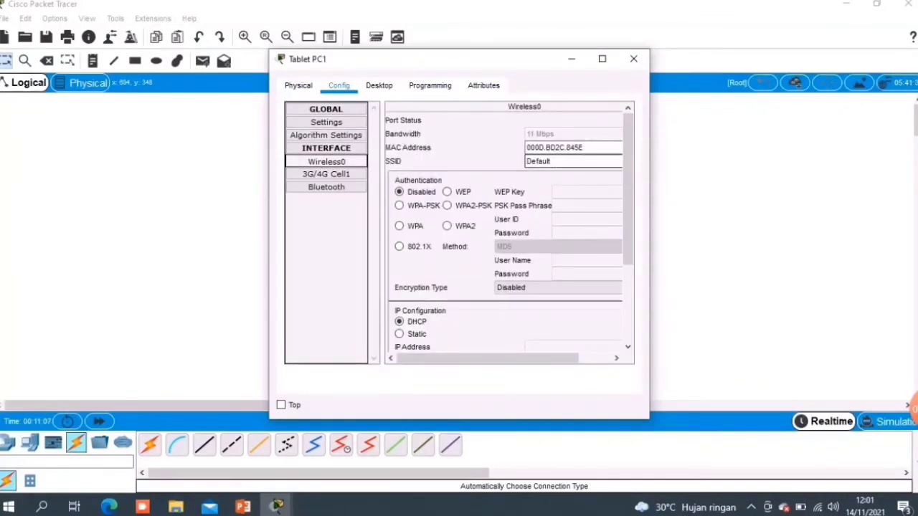
double_click(522, 162)
text(AP2)
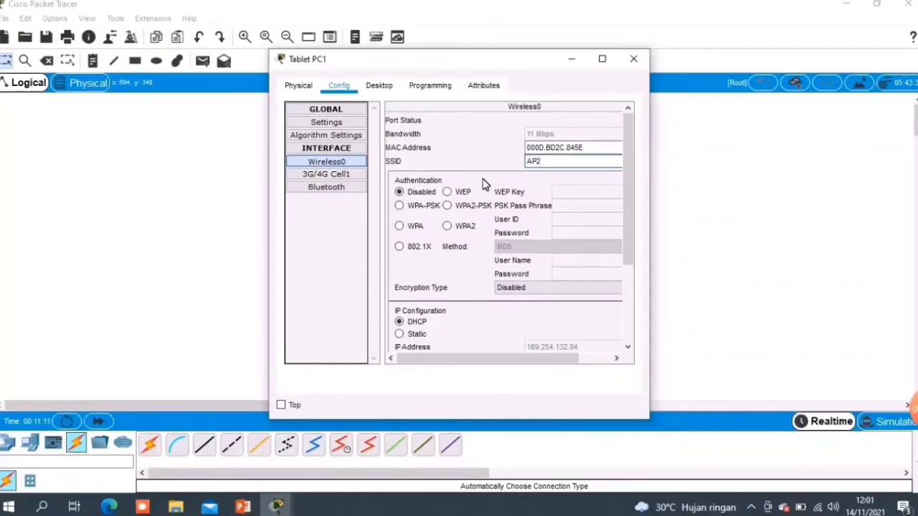
click(448, 193)
text(0987654321)
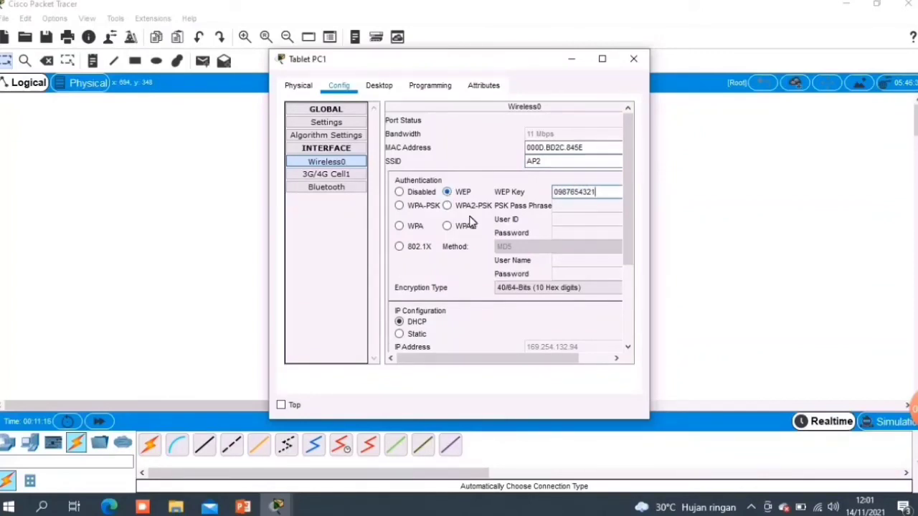
drag(627, 237, 627, 281)
scroll(624, 283, down, 1)
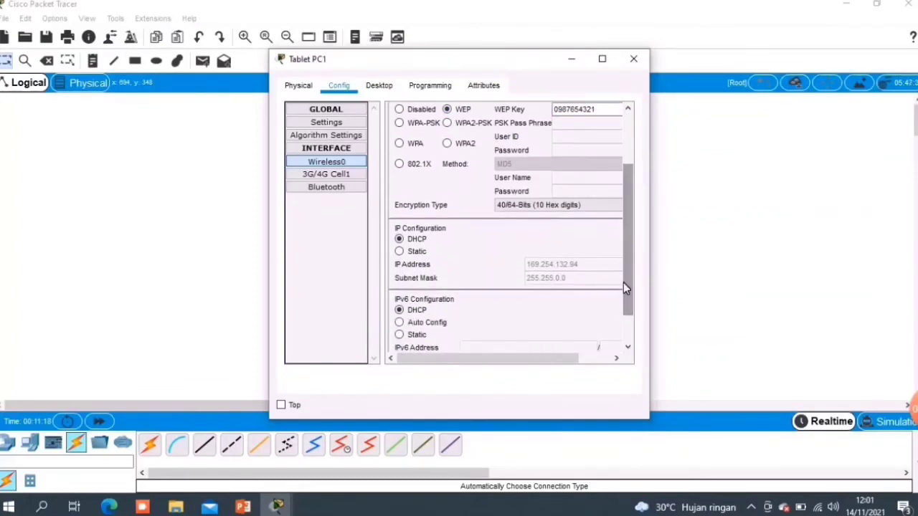
click(401, 242)
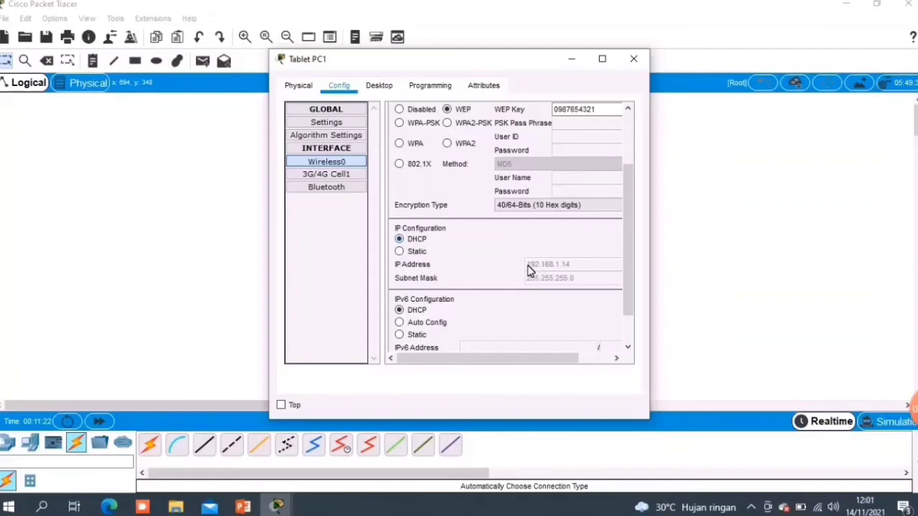
click(634, 59)
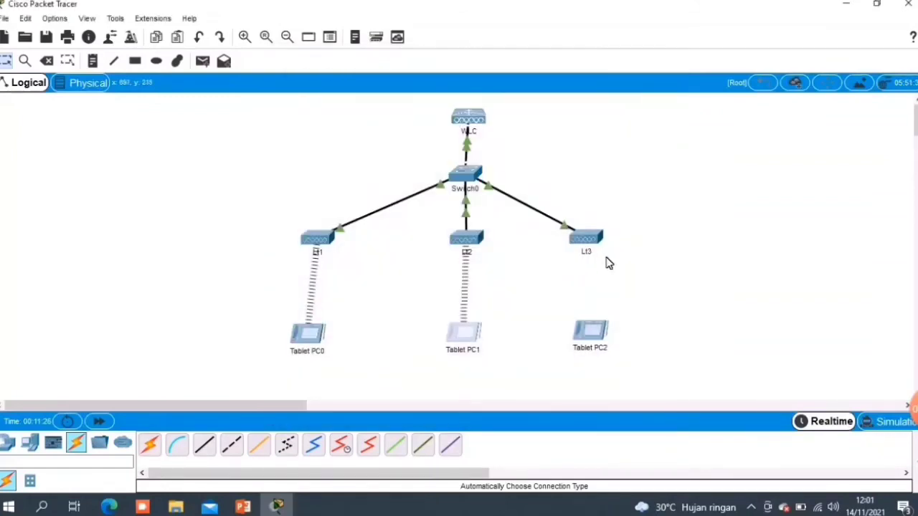
- Configure Tablet PC2's Wireless0 interface with SSID AP3 and WEP authentication, enter the WEP key, and request an IPv4 address by DHCP
click(595, 337)
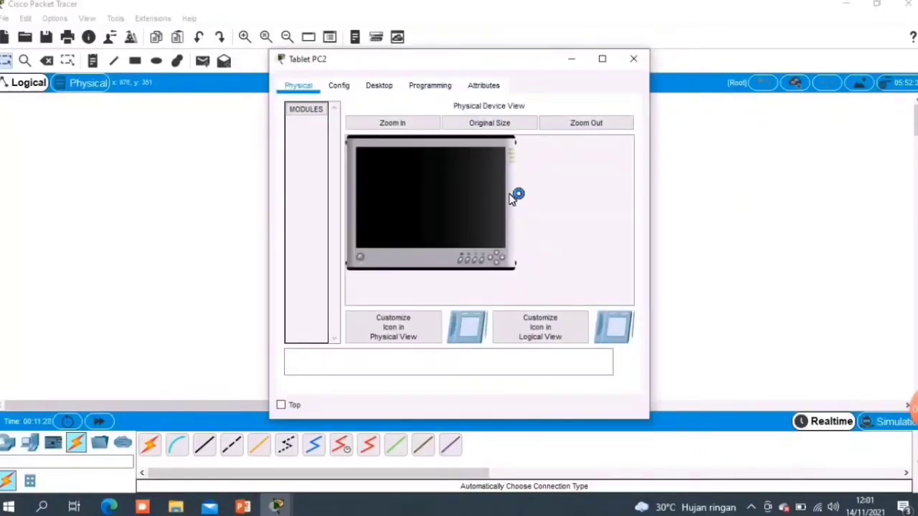
click(340, 86)
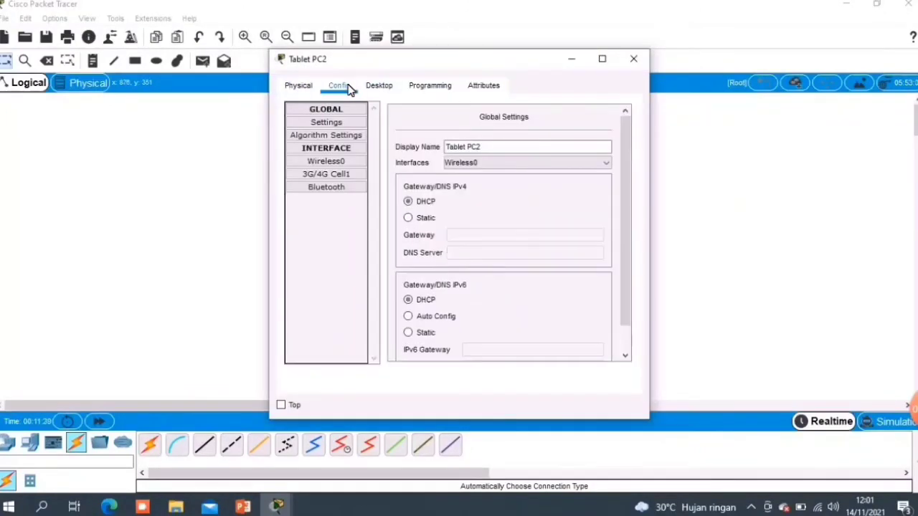
click(337, 161)
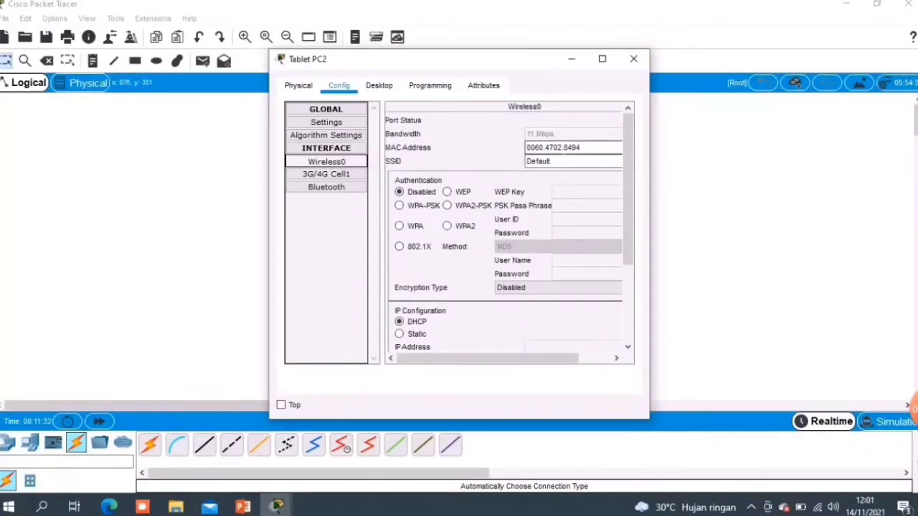
double_click(528, 162)
text(a)
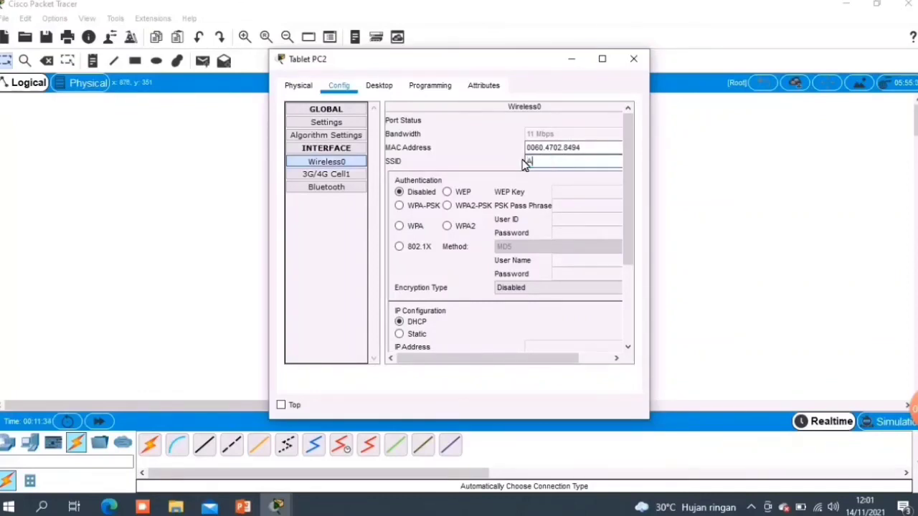
text(P3)
click(448, 193)
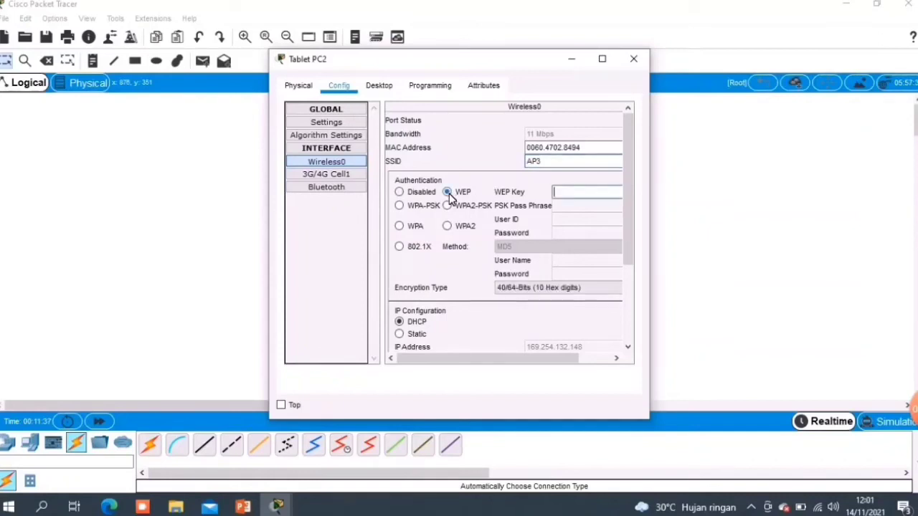
text(09878)
text(54321)
drag(631, 267, 631, 299)
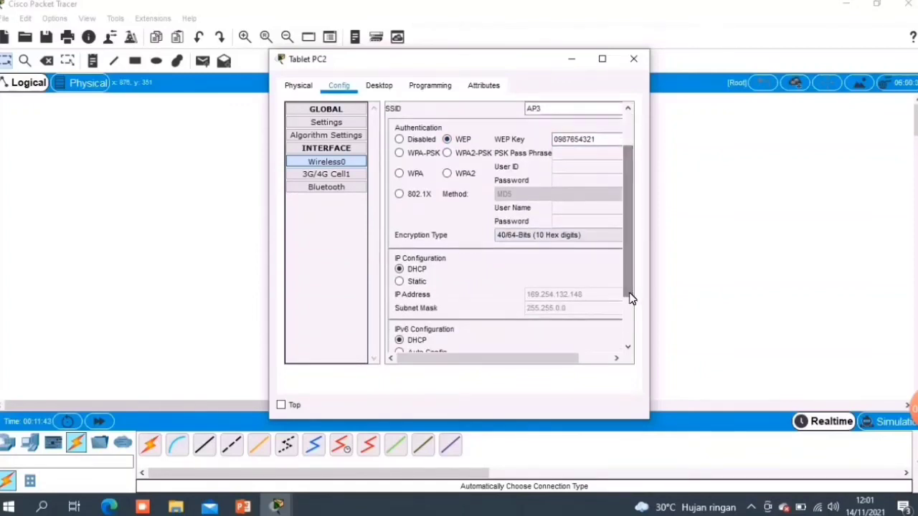
click(399, 271)
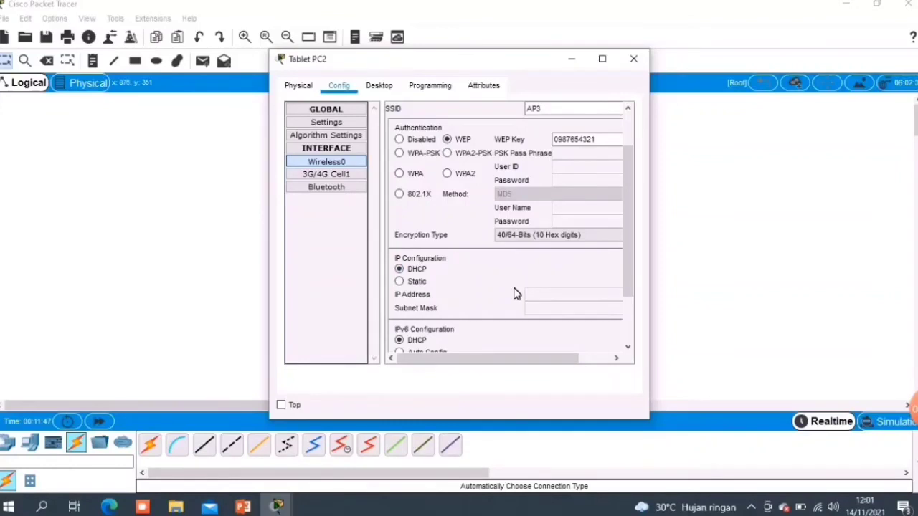
- Test connectivity from Tablet PC0's Command Prompt by pinging 192.168.1.14 and 192.168.1.15, and close the tablet's window
click(634, 60)
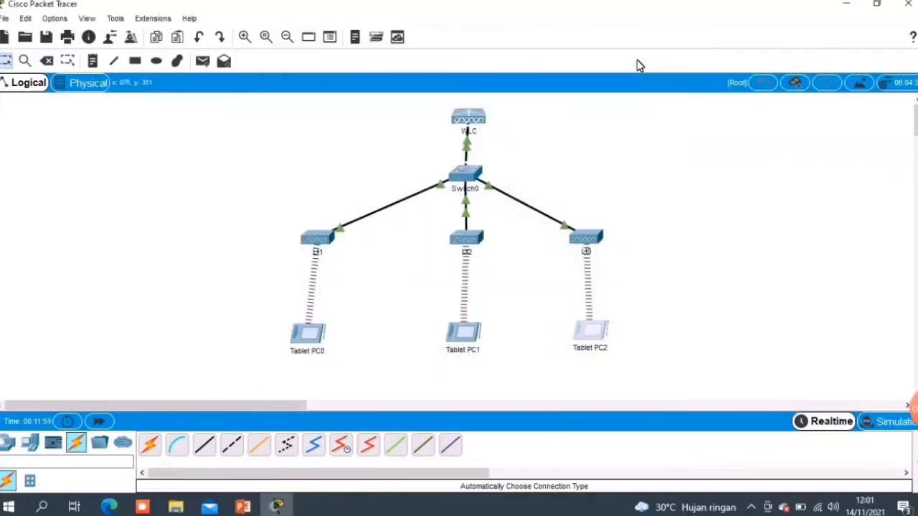
click(314, 345)
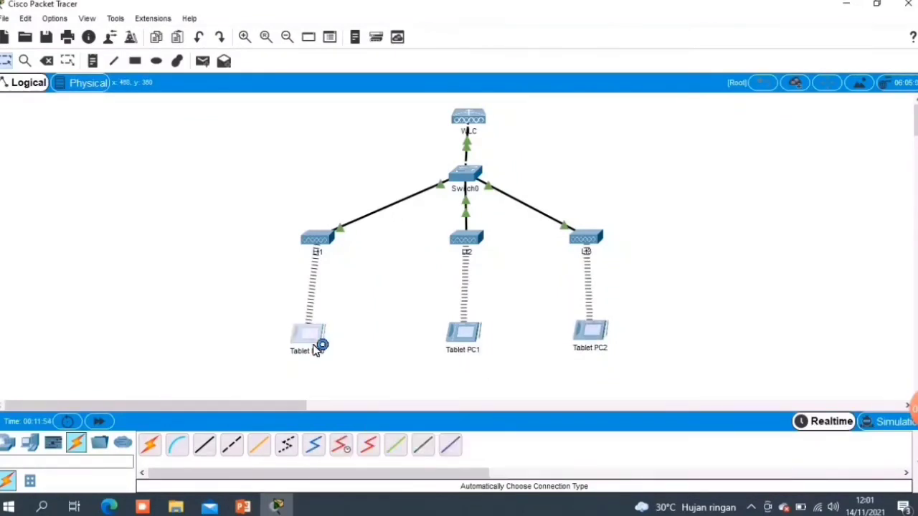
click(380, 86)
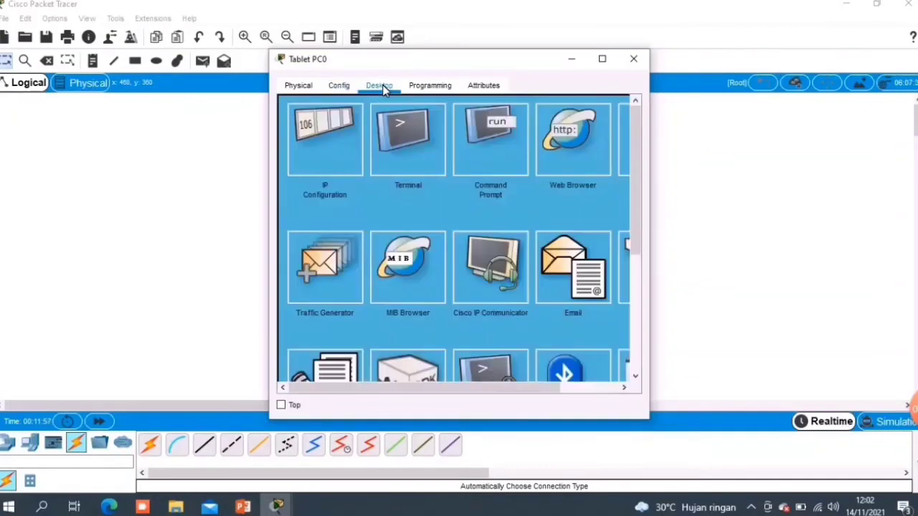
click(480, 148)
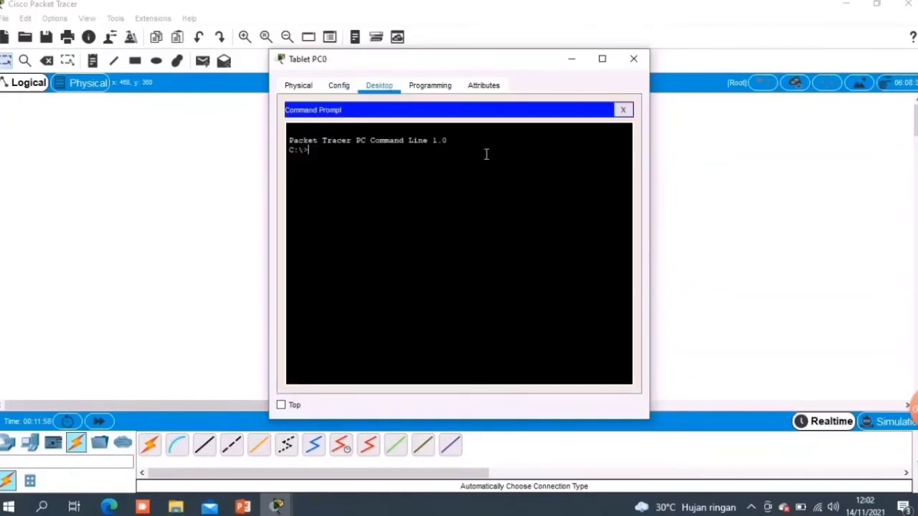
text(ping 192.168.1.)
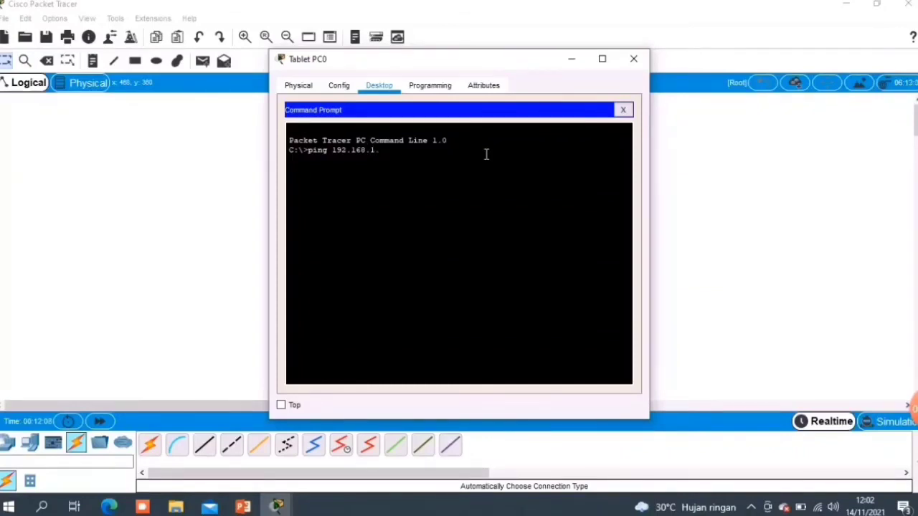
text(14)
key(Return)
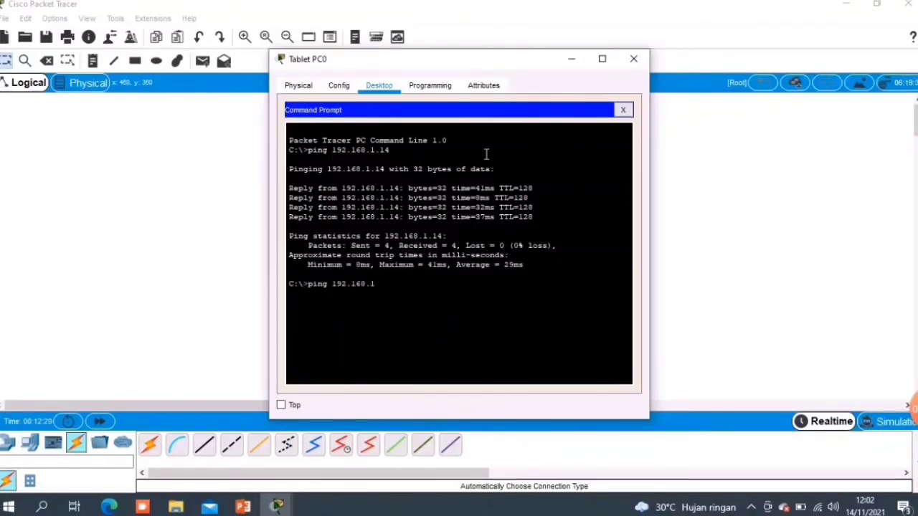
key(Return)
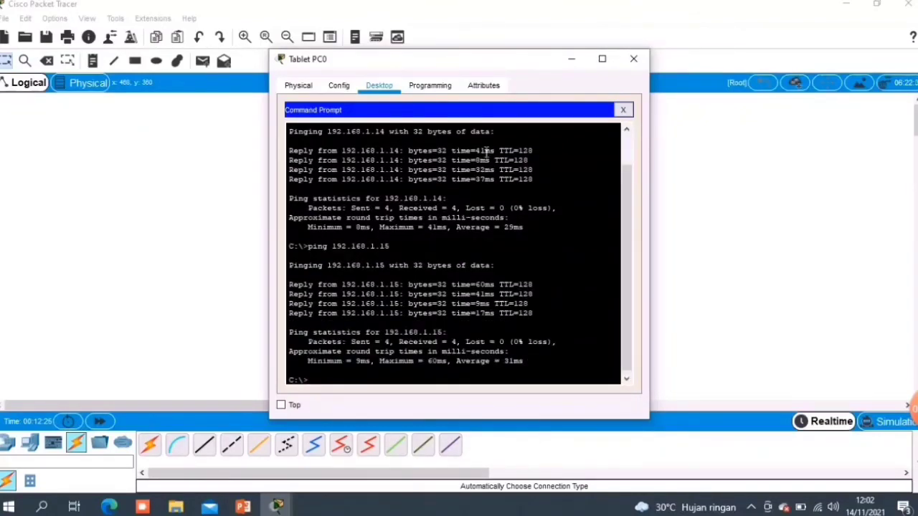
click(634, 66)
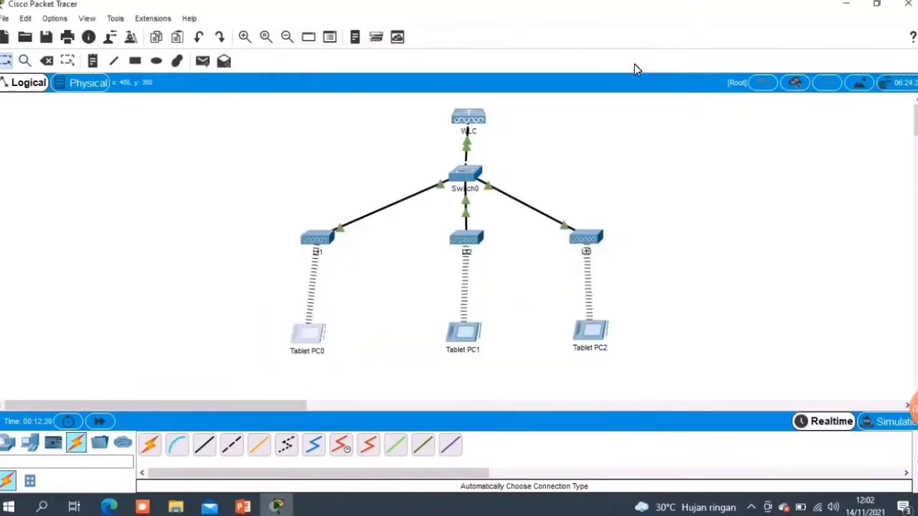